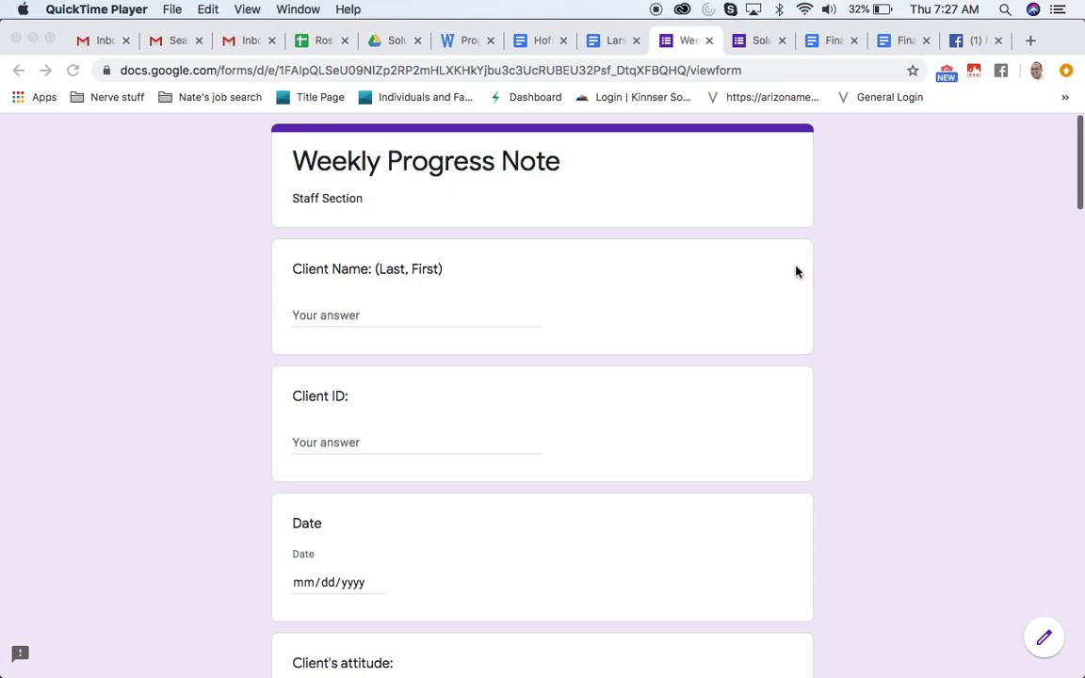
click(461, 41)
scroll(497, 337, up, 3)
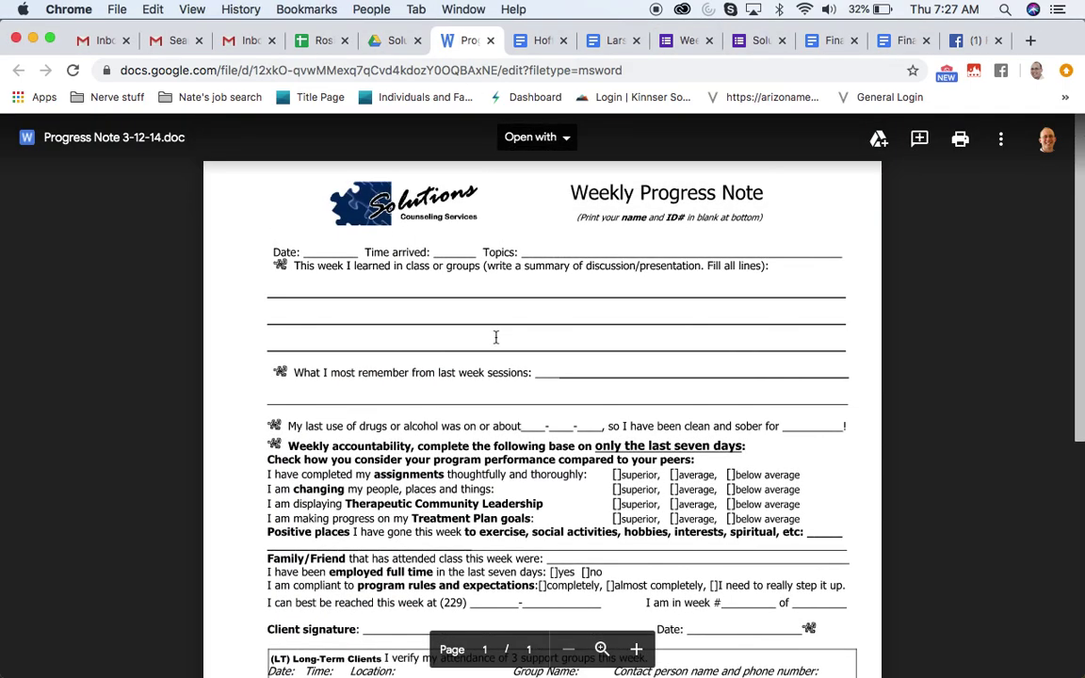
scroll(497, 337, down, 1)
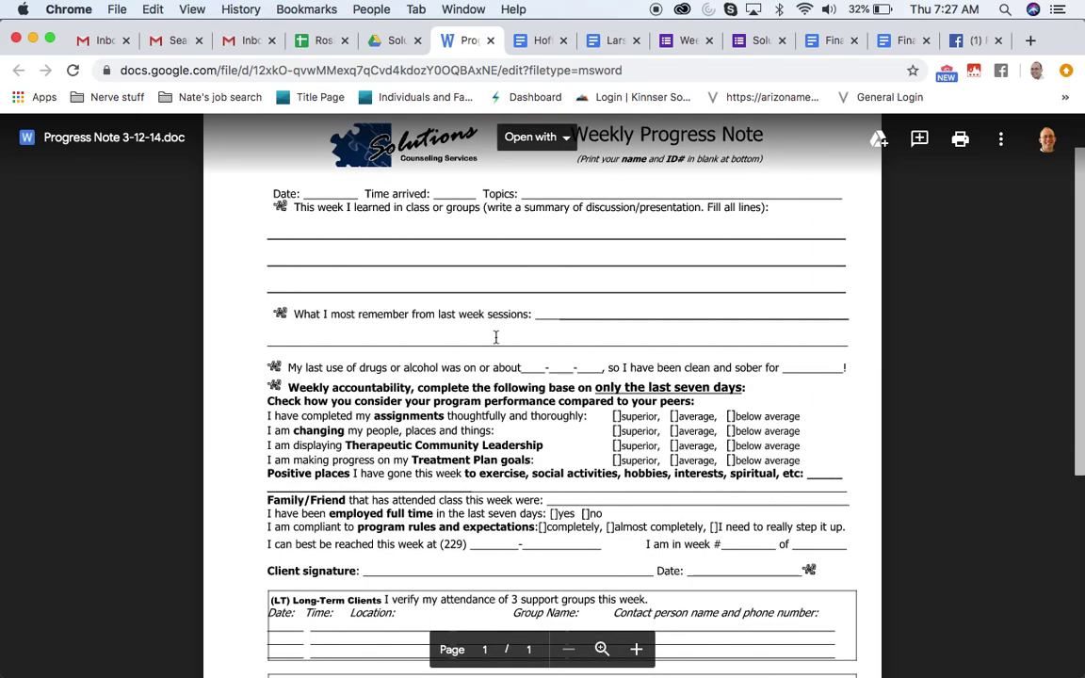
scroll(497, 337, down, 2)
scroll(496, 337, down, 2)
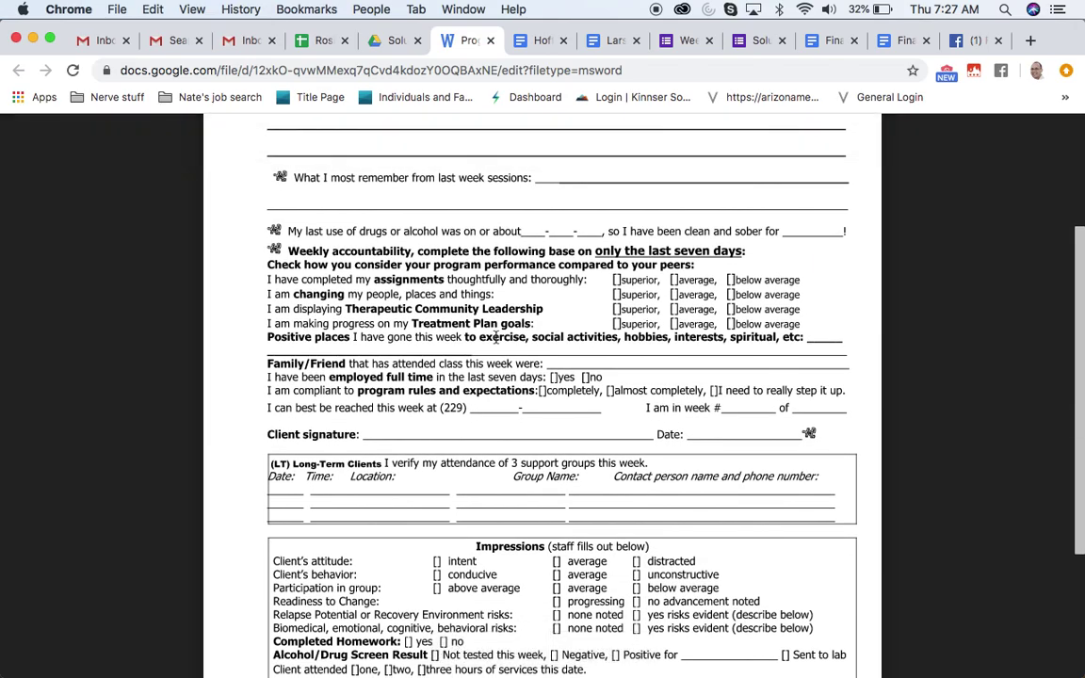
scroll(497, 337, up, 3)
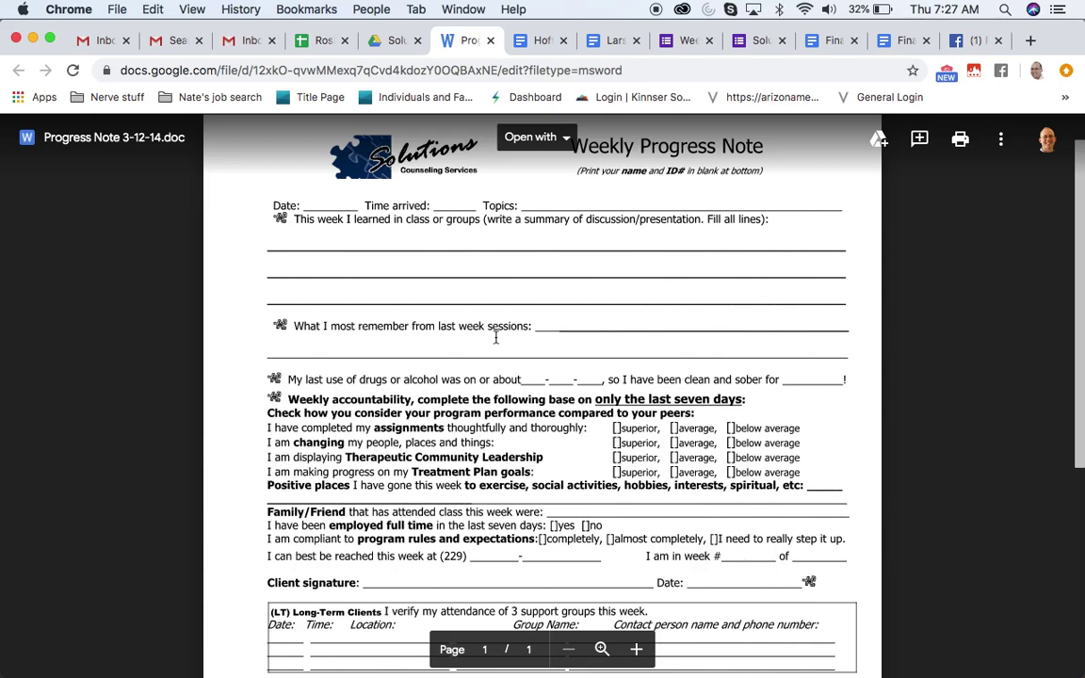
scroll(496, 338, down, 3)
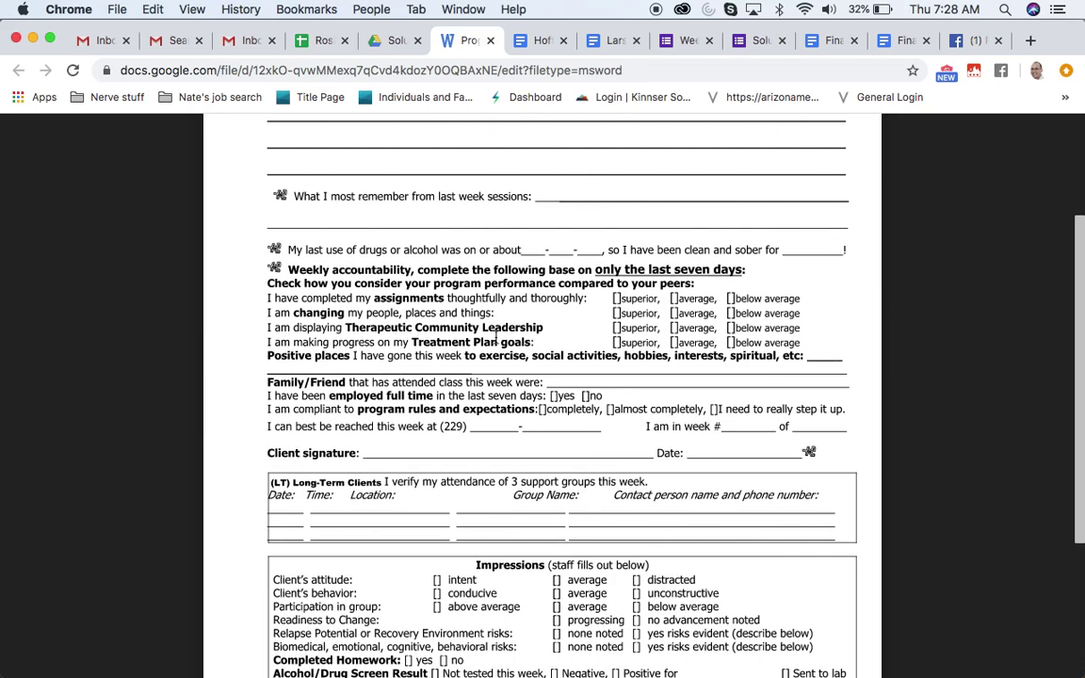
scroll(497, 337, down, 1)
scroll(497, 337, down, 5)
scroll(496, 337, up, 1)
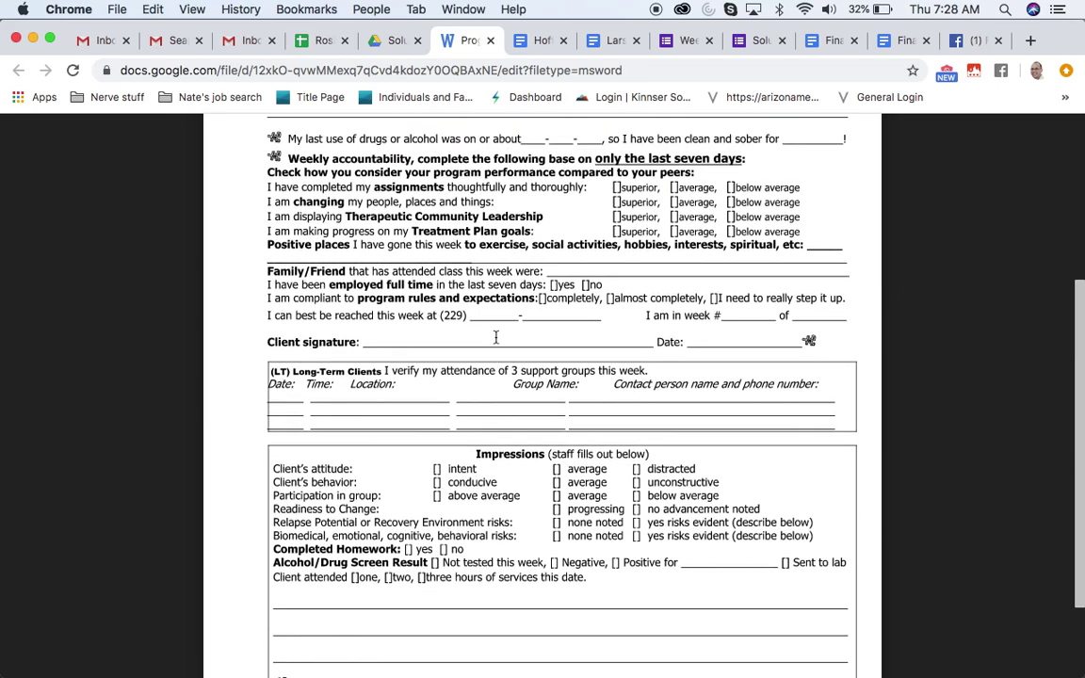
scroll(496, 337, up, 3)
scroll(496, 337, up, 2)
scroll(497, 337, up, 3)
scroll(496, 337, down, 1)
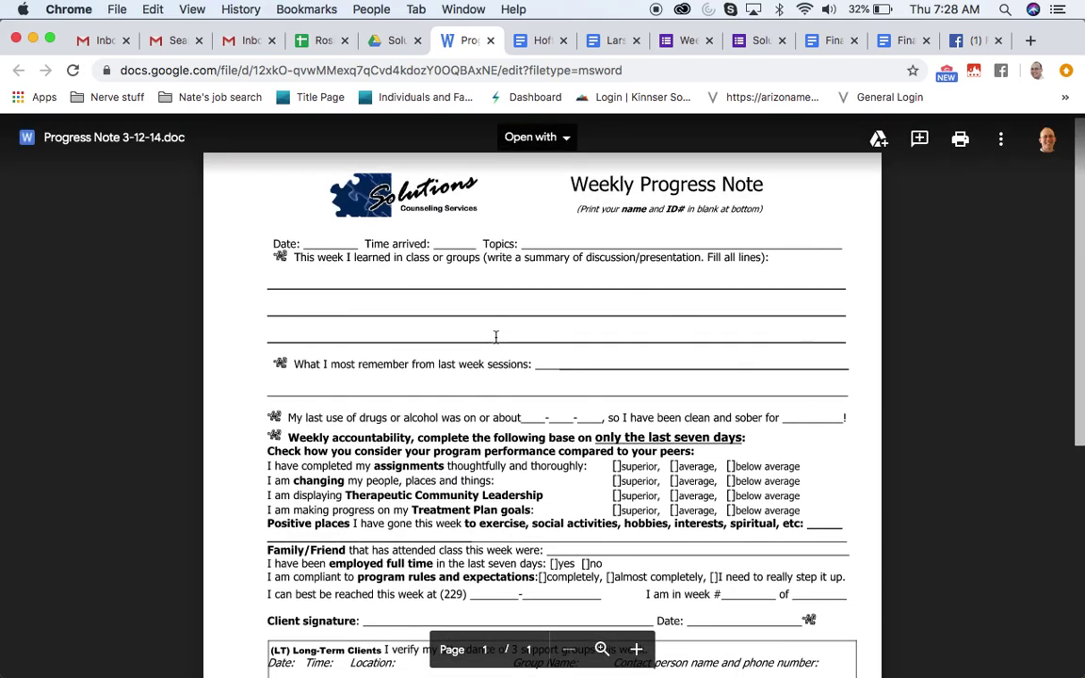
mouse_move(565, 527)
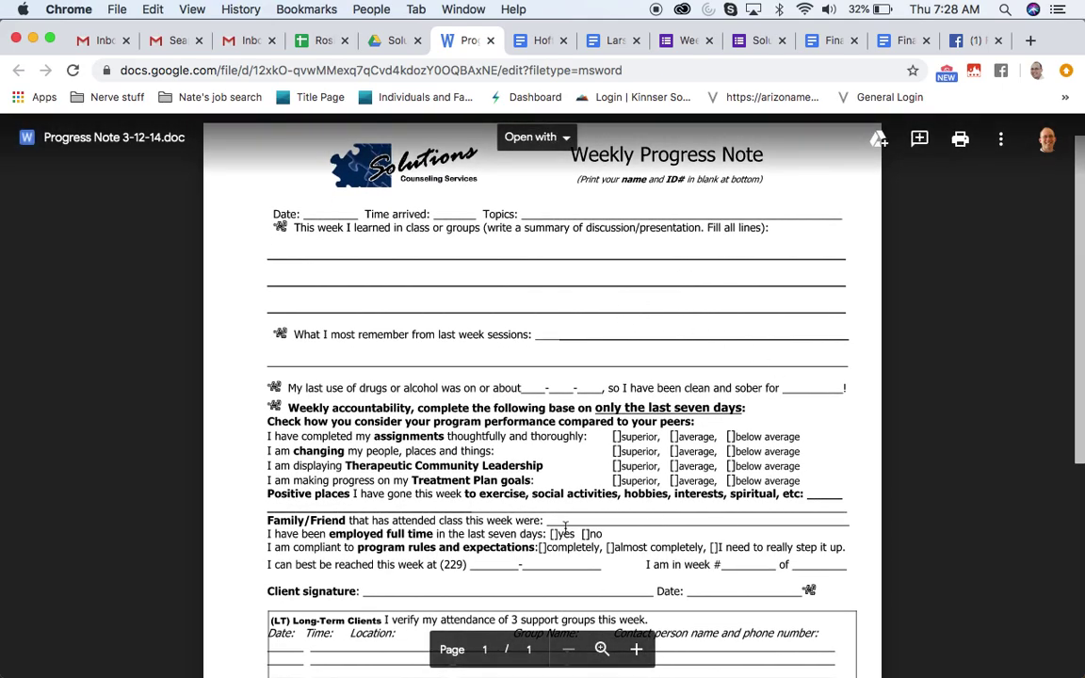
scroll(397, 494, down, 1)
scroll(398, 493, down, 8)
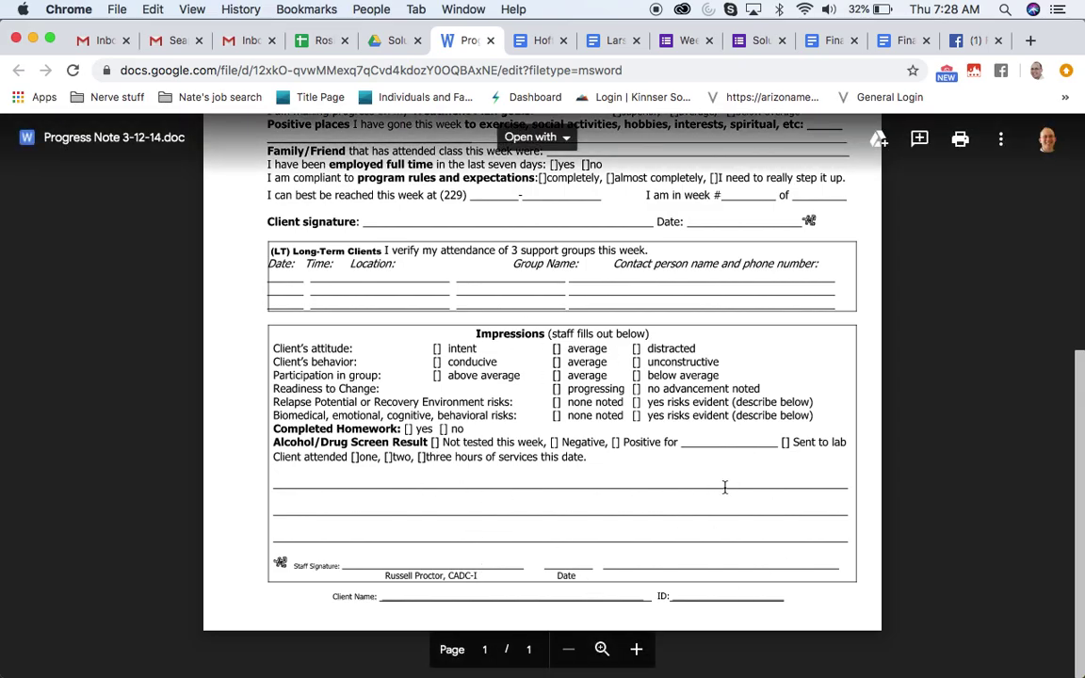
scroll(688, 457, up, 1)
scroll(673, 462, up, 3)
scroll(672, 463, up, 1)
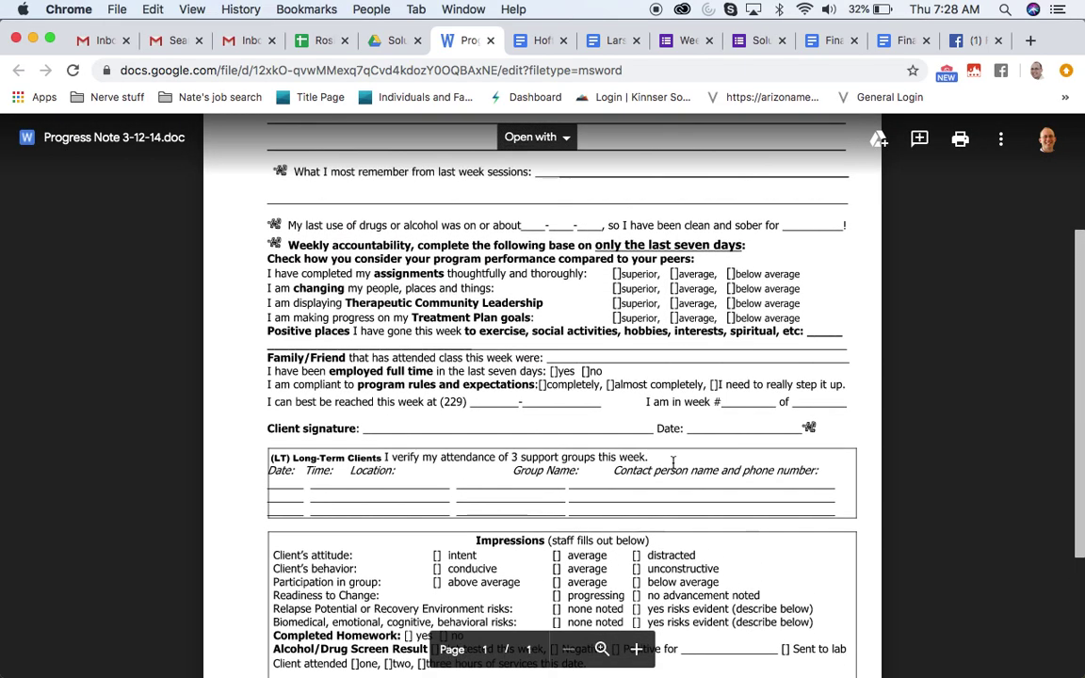
scroll(673, 463, up, 4)
scroll(672, 463, up, 2)
scroll(672, 463, down, 5)
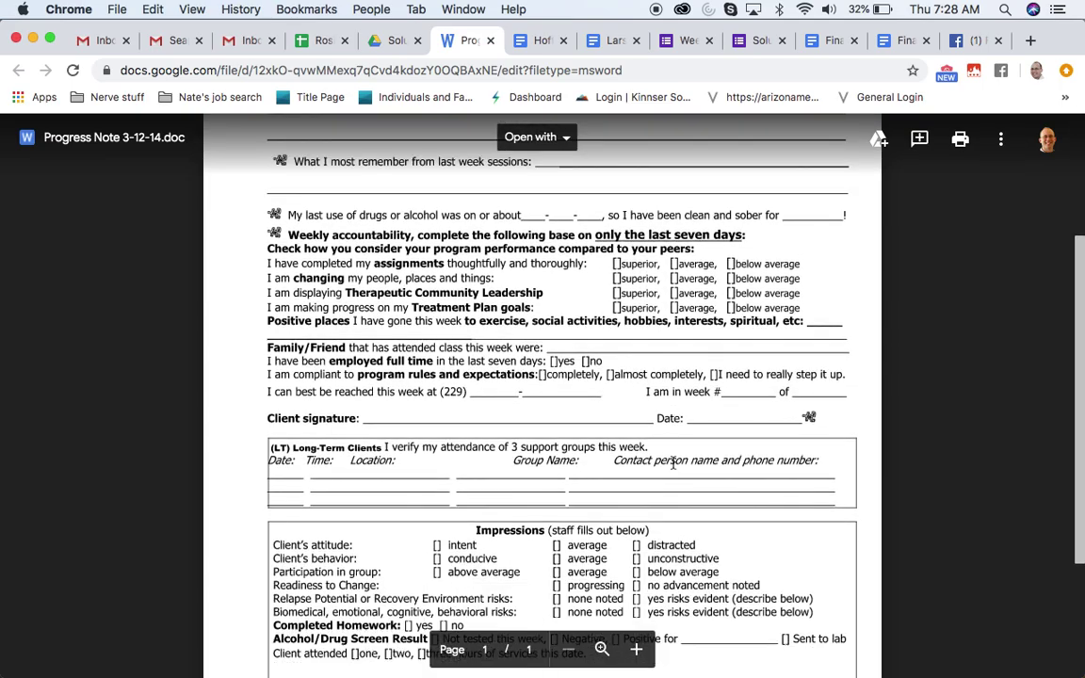
scroll(672, 462, down, 2)
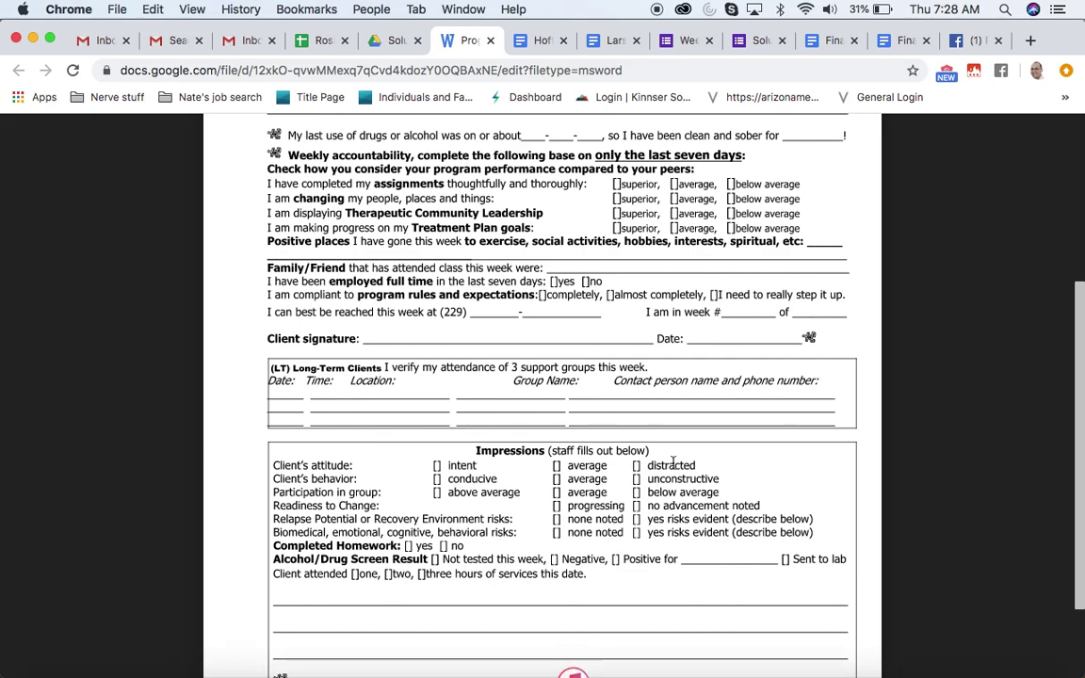
scroll(541, 414, up, 4)
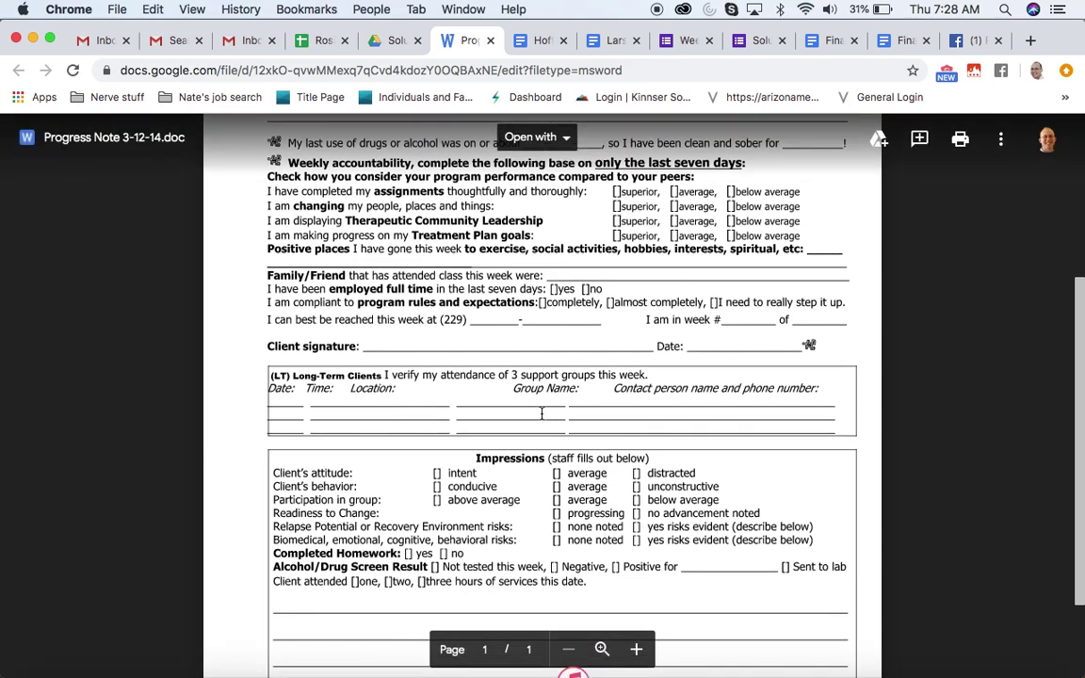
scroll(541, 414, up, 2)
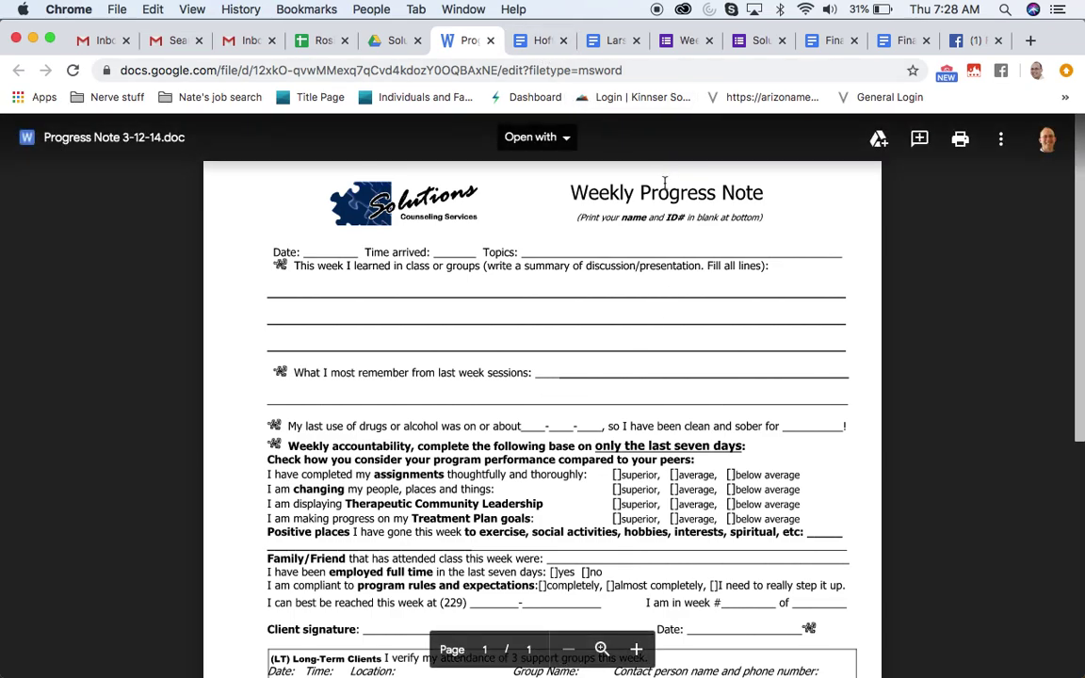
click(537, 40)
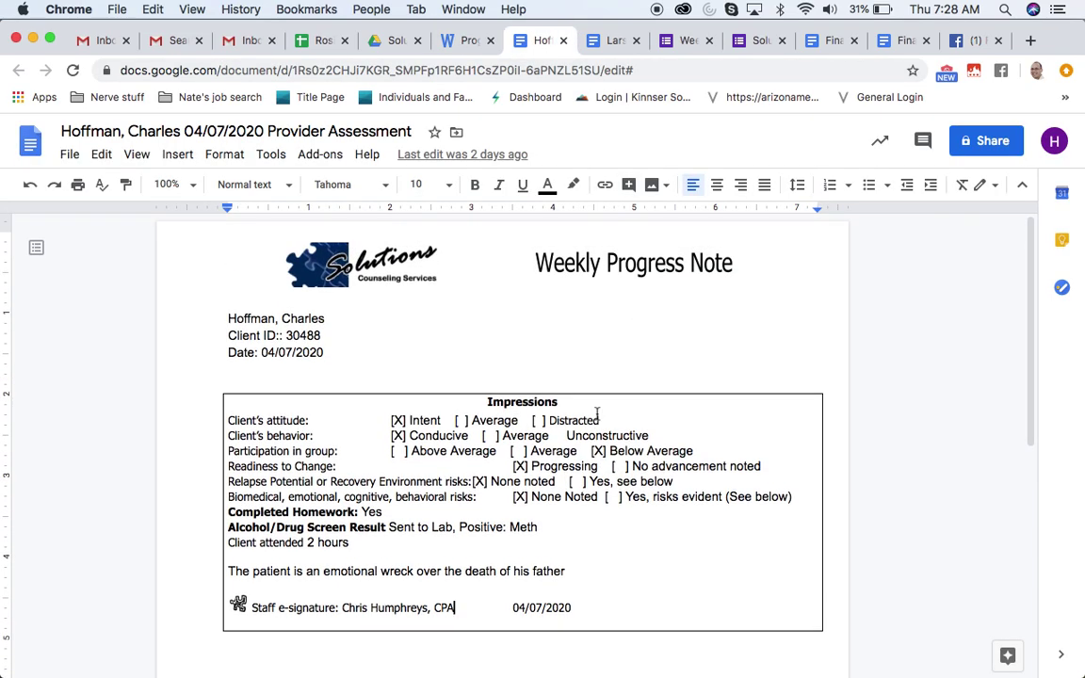
scroll(596, 415, down, 2)
scroll(622, 400, up, 1)
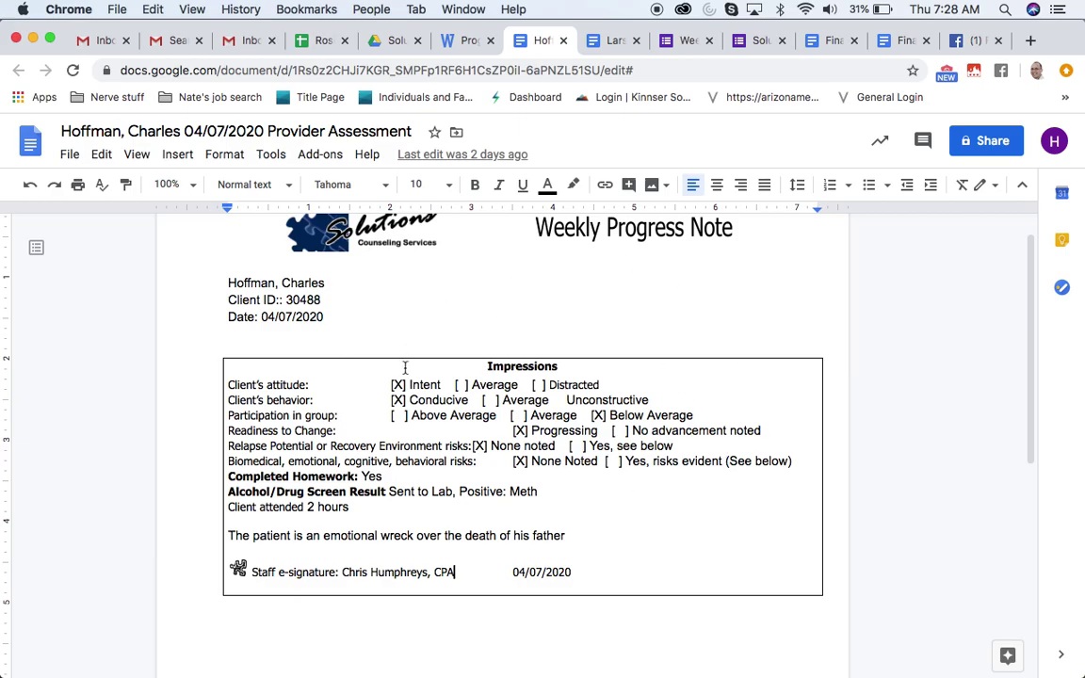
click(611, 40)
scroll(561, 403, down, 1)
scroll(561, 403, down, 2)
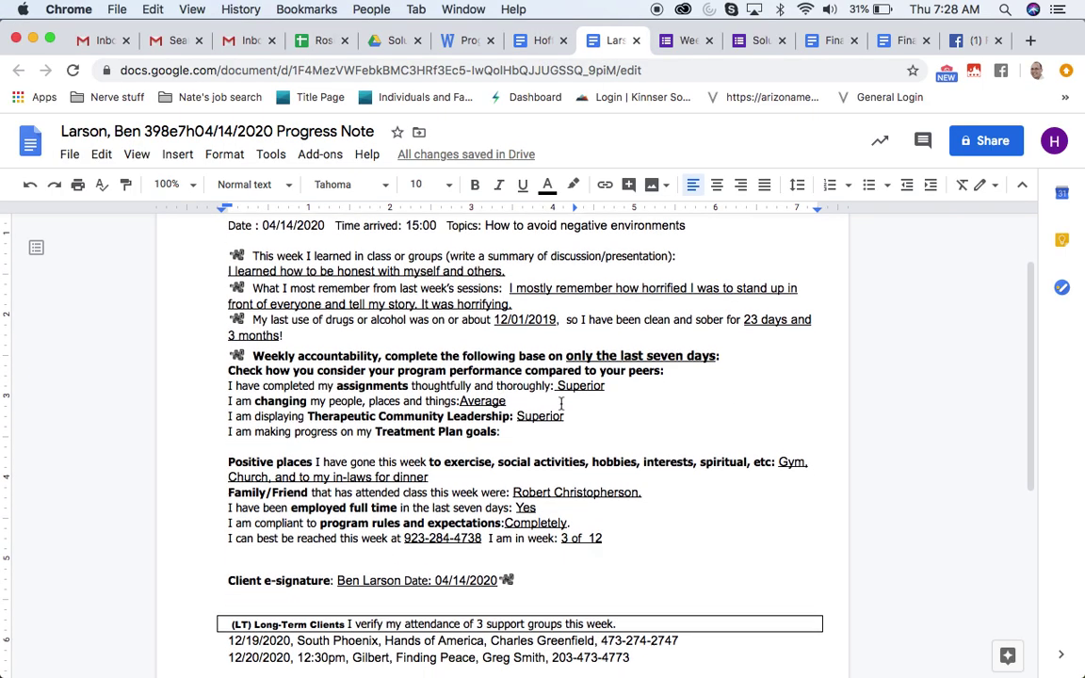
scroll(561, 404, down, 1)
scroll(561, 404, up, 2)
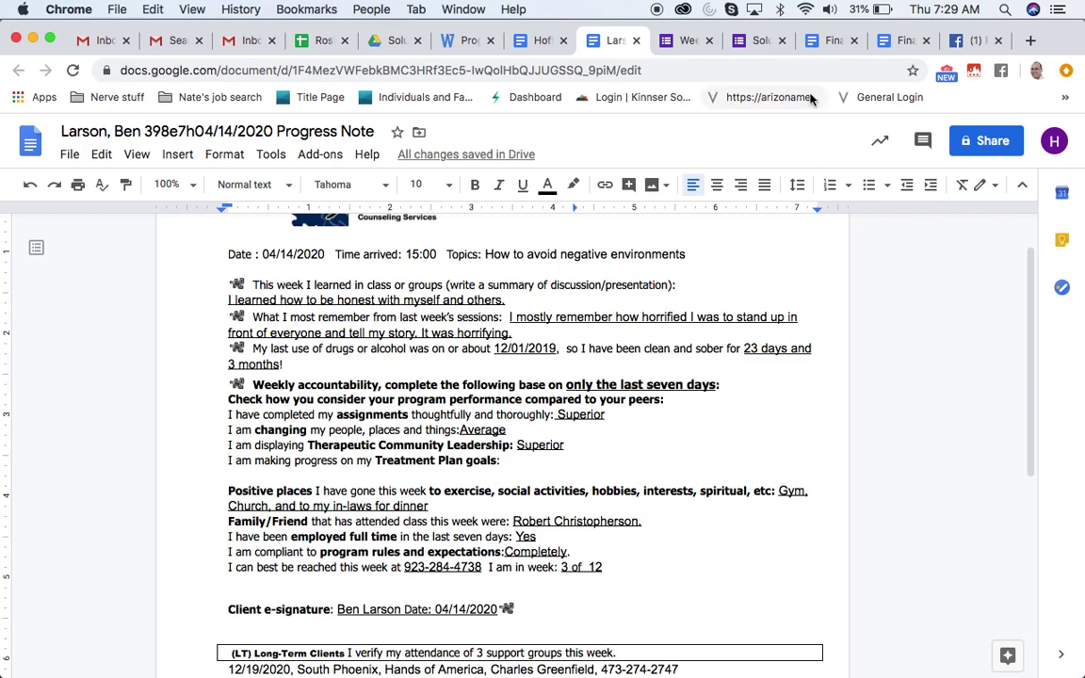
click(829, 40)
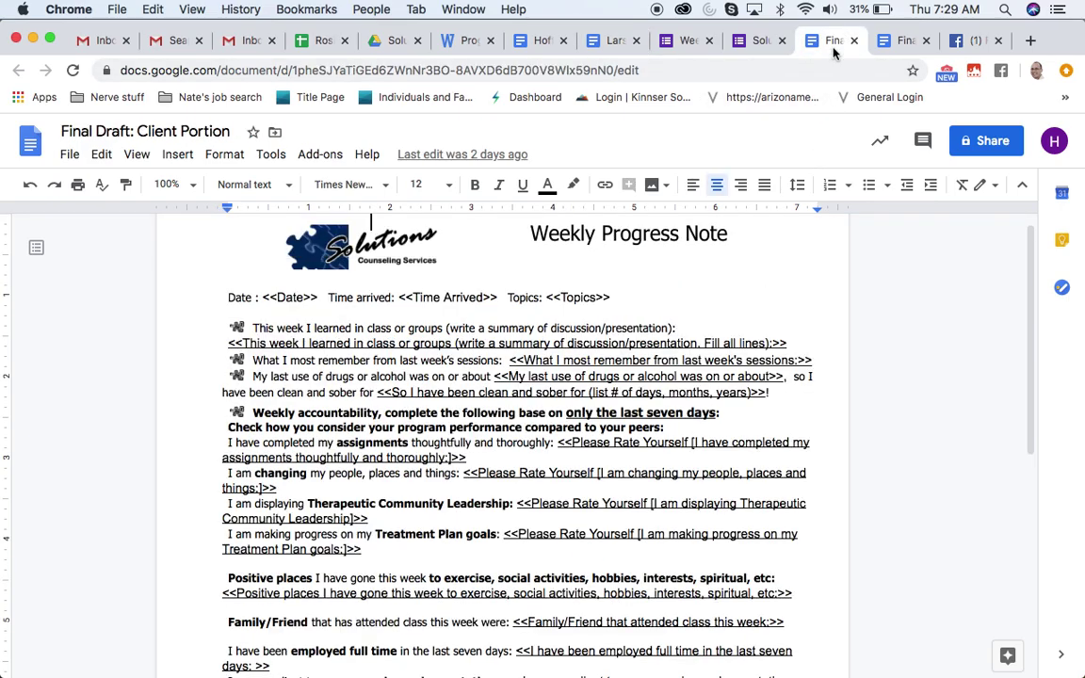
scroll(639, 534, down, 1)
scroll(640, 534, down, 2)
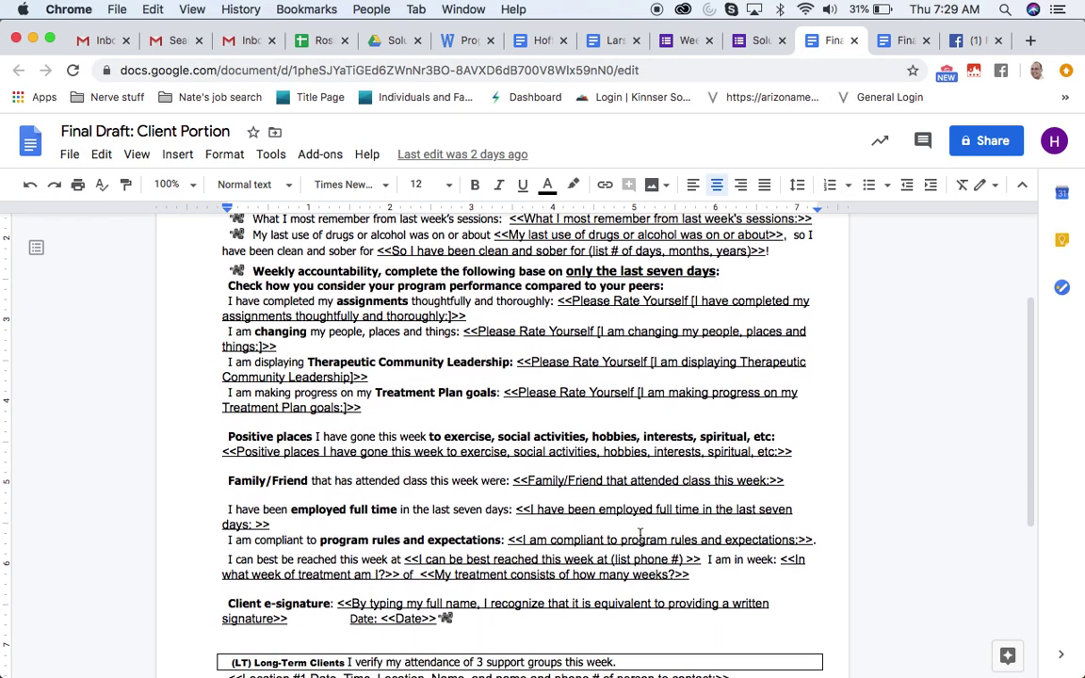
scroll(640, 534, down, 1)
scroll(640, 535, down, 1)
scroll(640, 535, down, 3)
scroll(639, 535, down, 2)
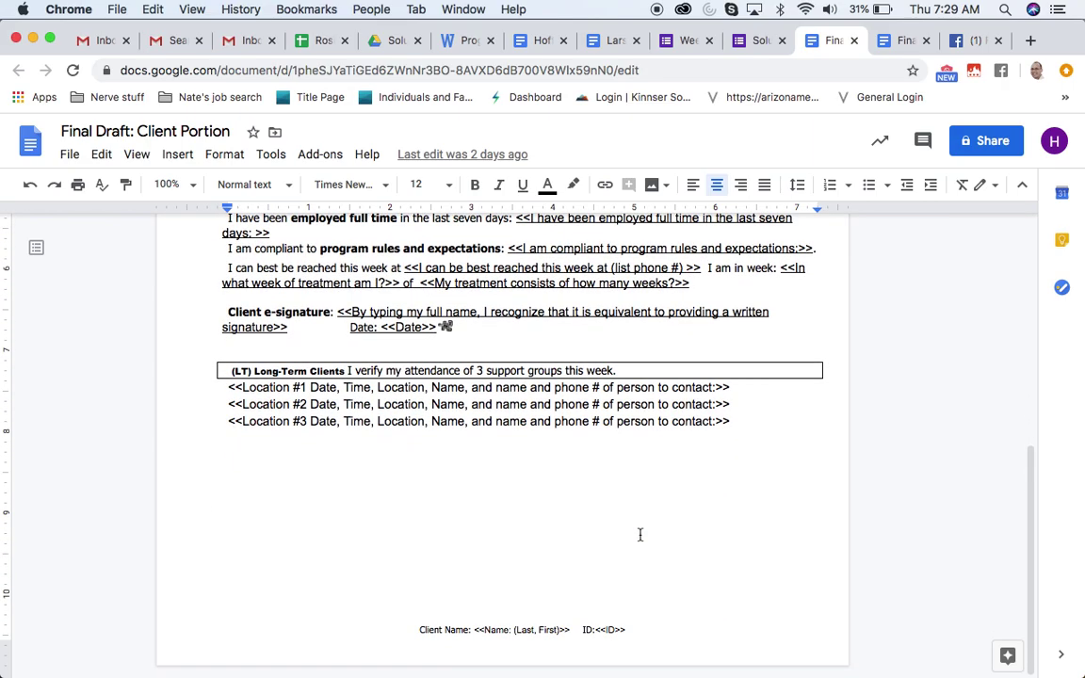
scroll(640, 535, up, 4)
scroll(639, 535, up, 3)
scroll(639, 534, up, 1)
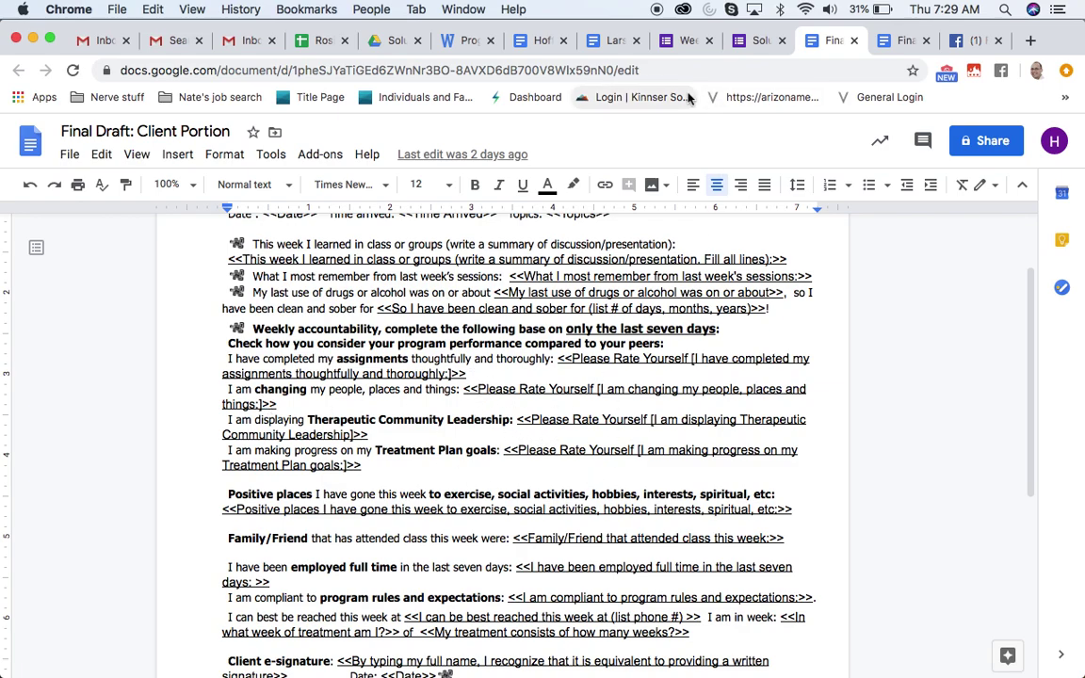
click(685, 43)
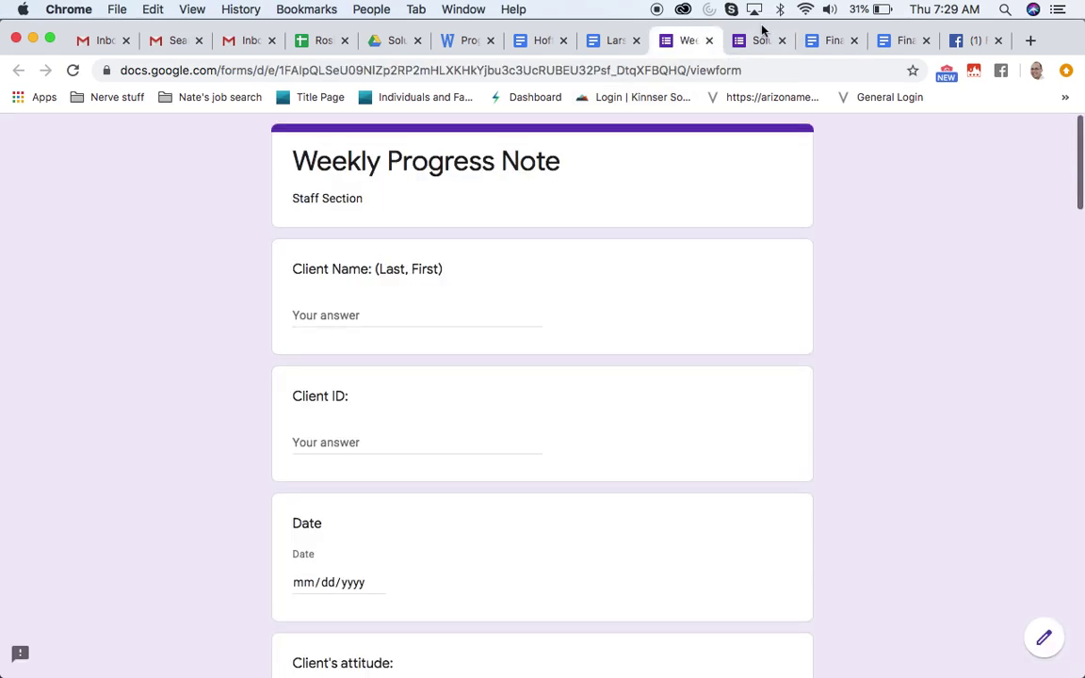
click(832, 41)
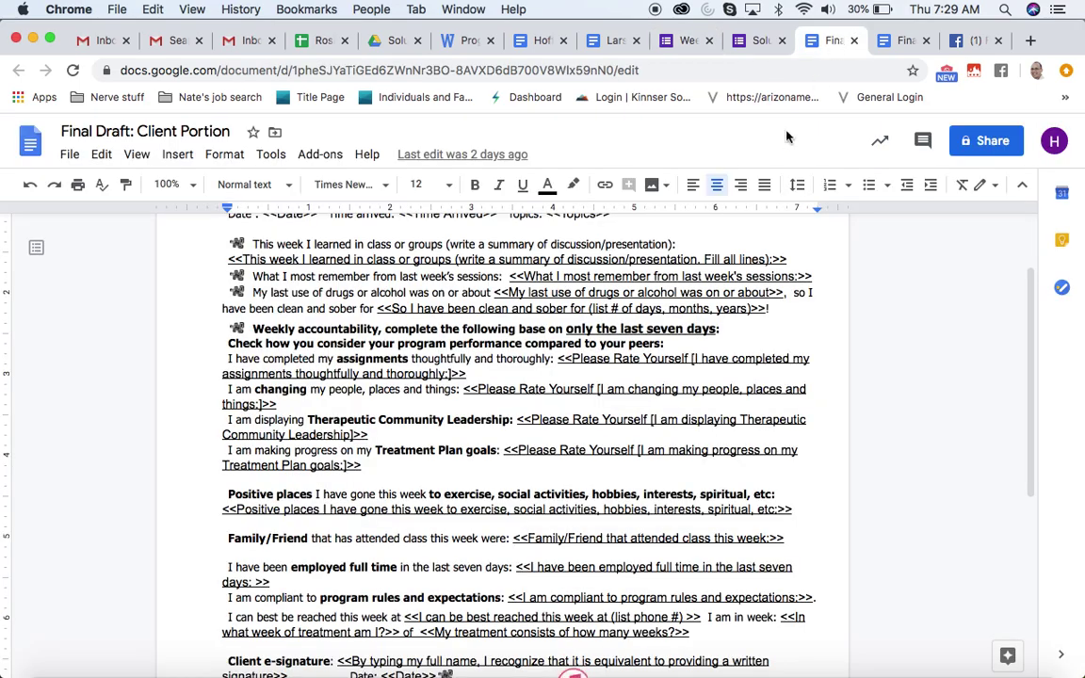
click(608, 43)
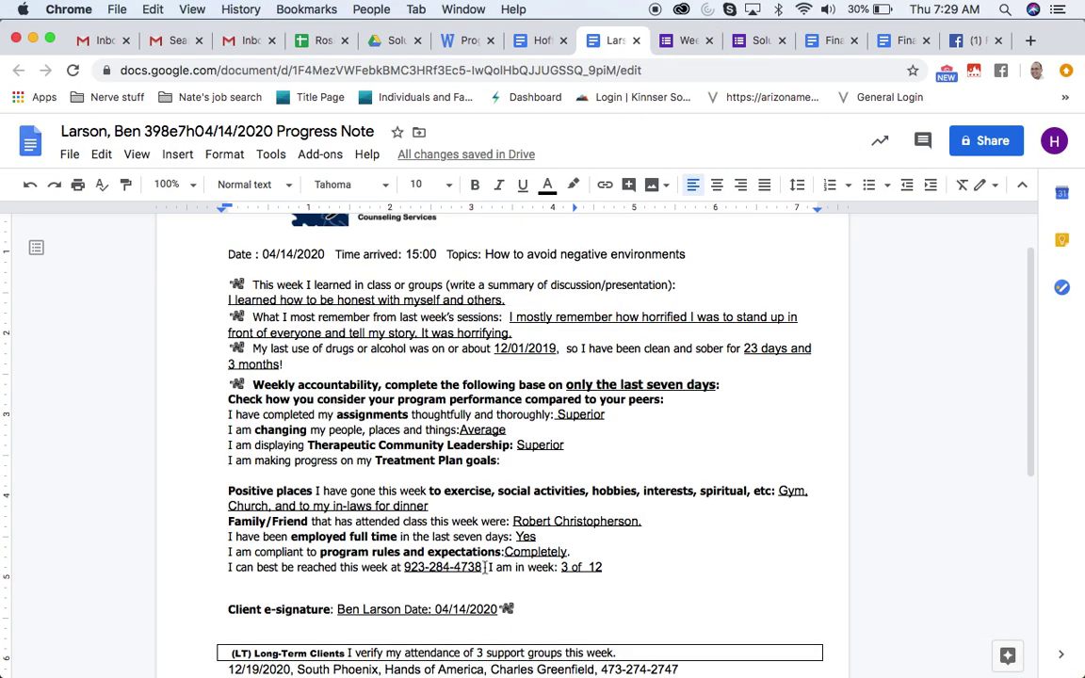
scroll(485, 567, down, 3)
scroll(485, 567, up, 5)
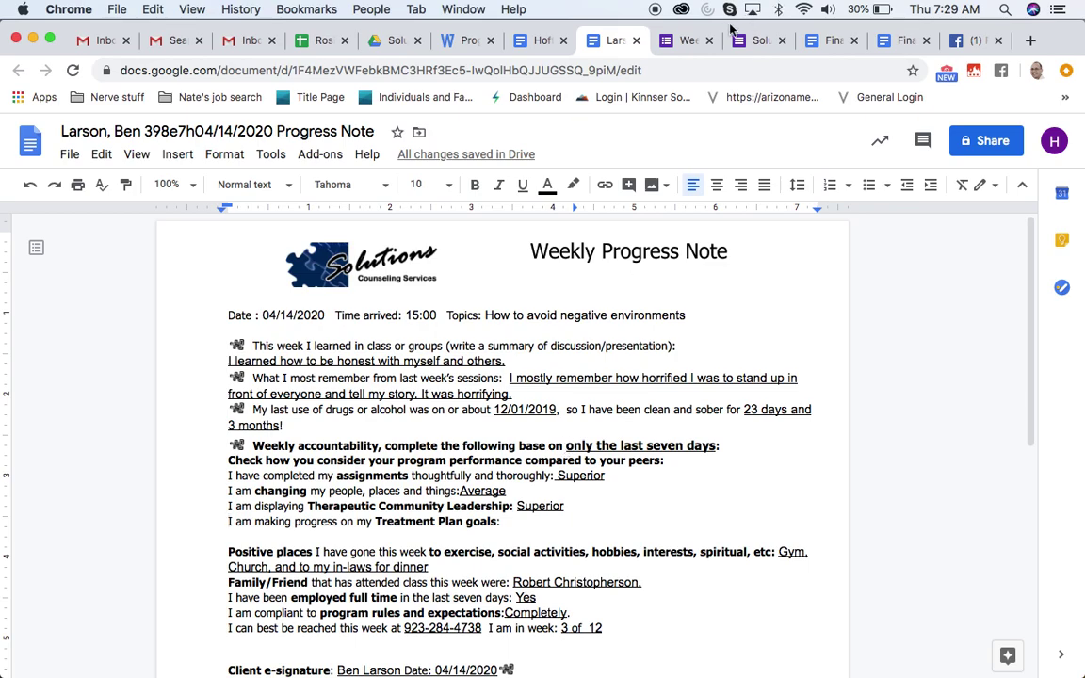
click(686, 40)
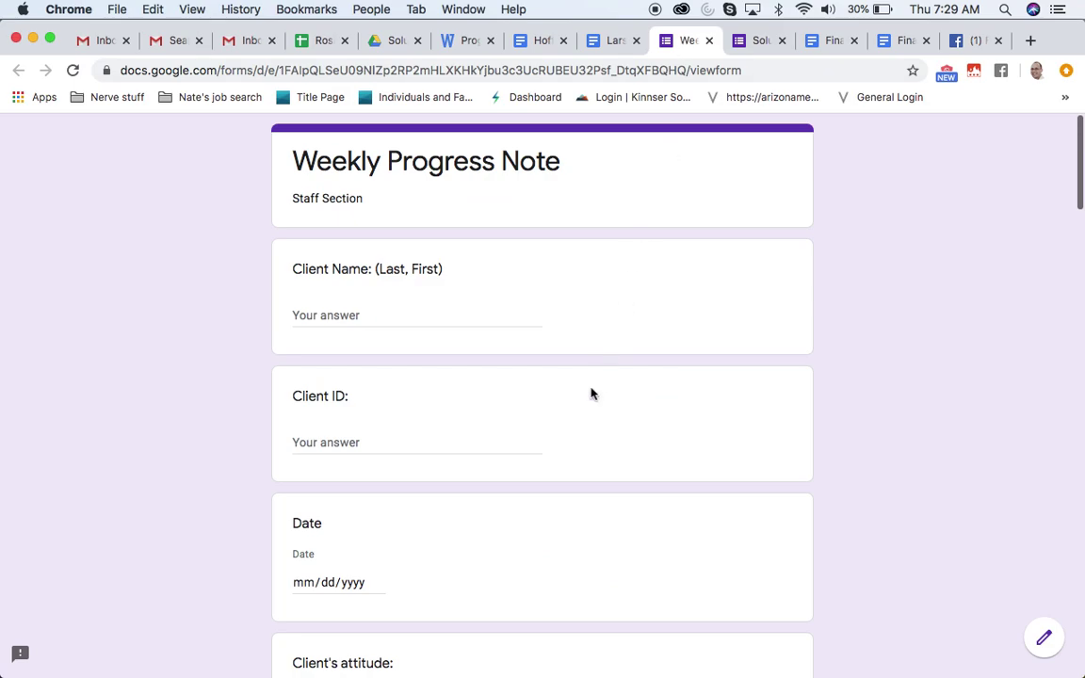
scroll(592, 394, down, 1)
scroll(591, 394, down, 5)
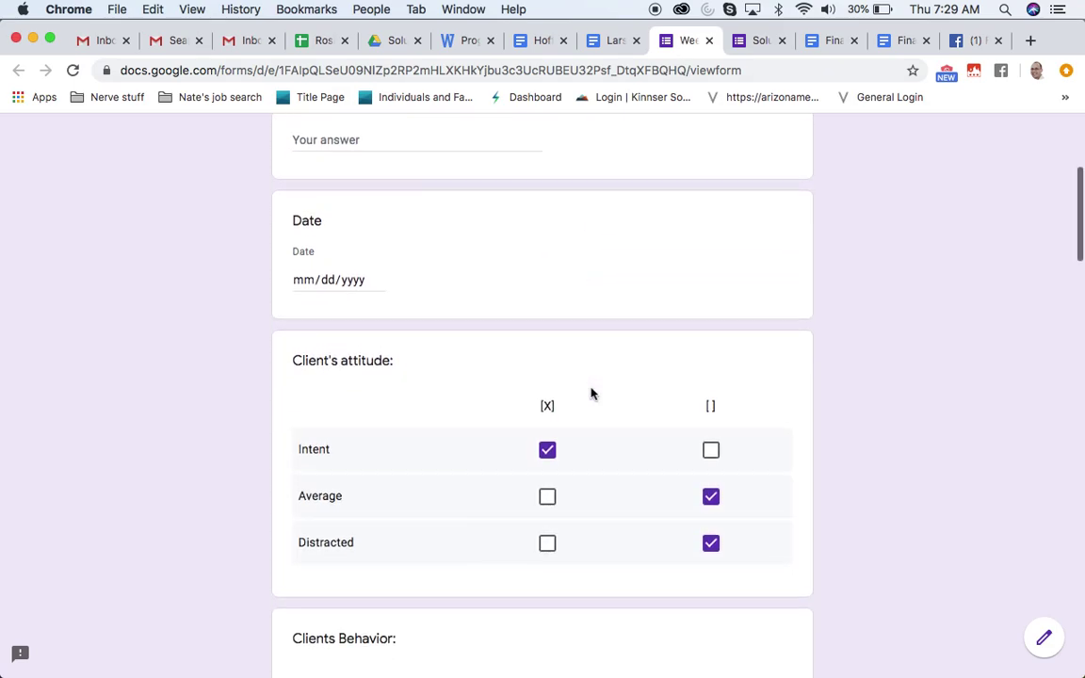
scroll(592, 394, down, 3)
scroll(591, 394, up, 2)
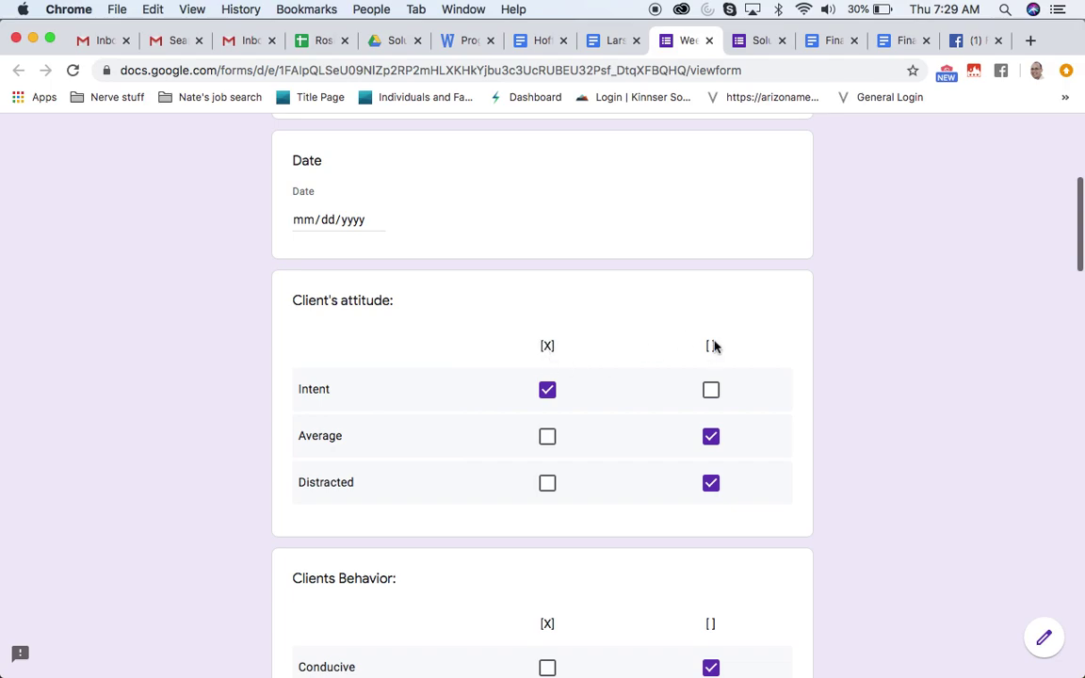
click(607, 41)
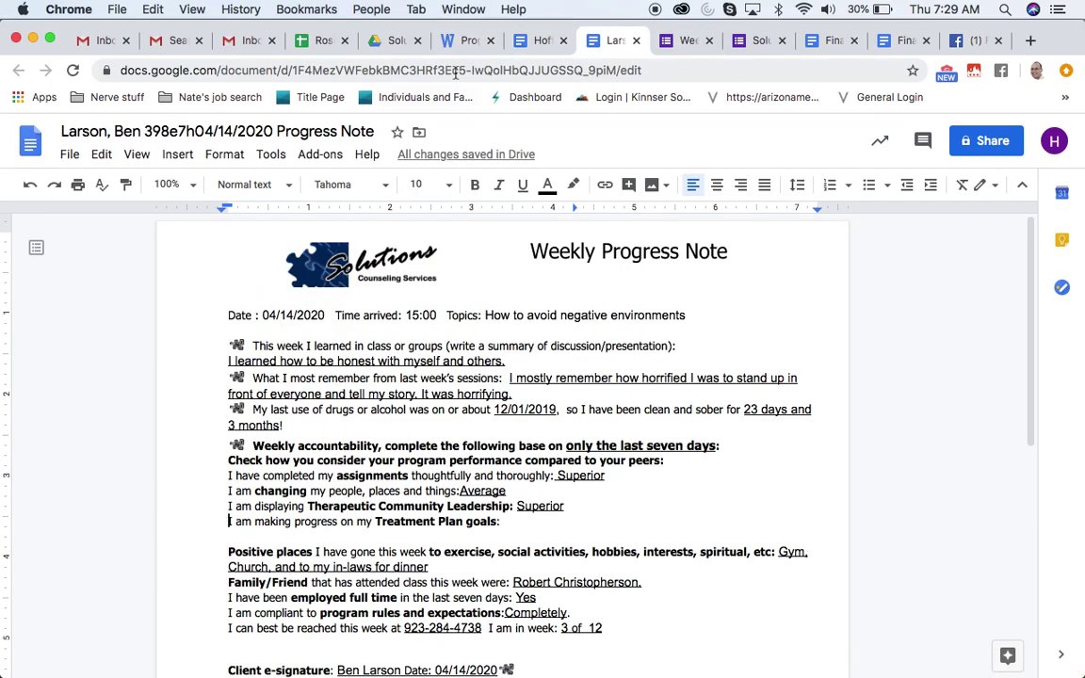
Reopen the Progress Note 3-12-14.doc preview, dismiss the clock-in reminder, and find the Impressions box.
click(468, 41)
scroll(463, 424, down, 5)
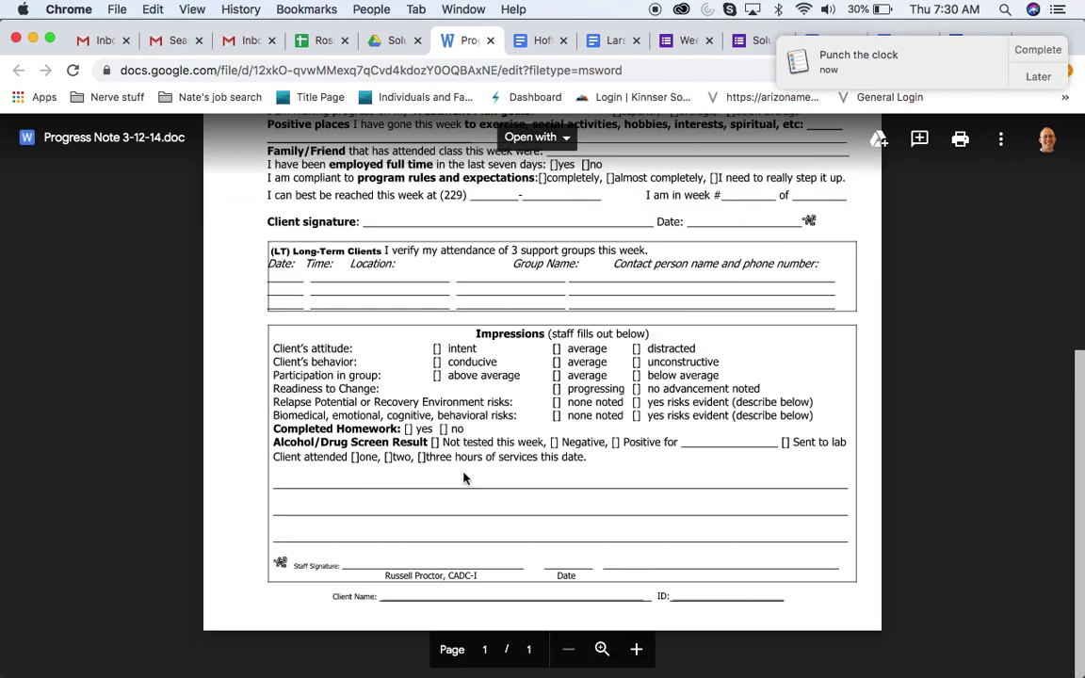
click(1036, 49)
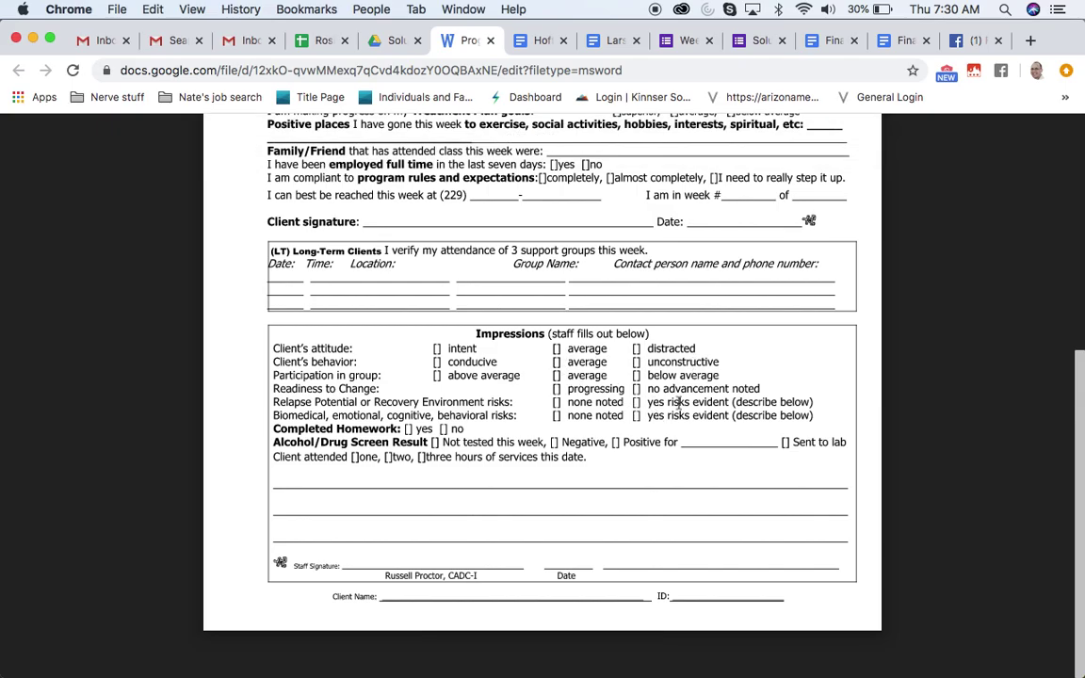
scroll(547, 374, up, 3)
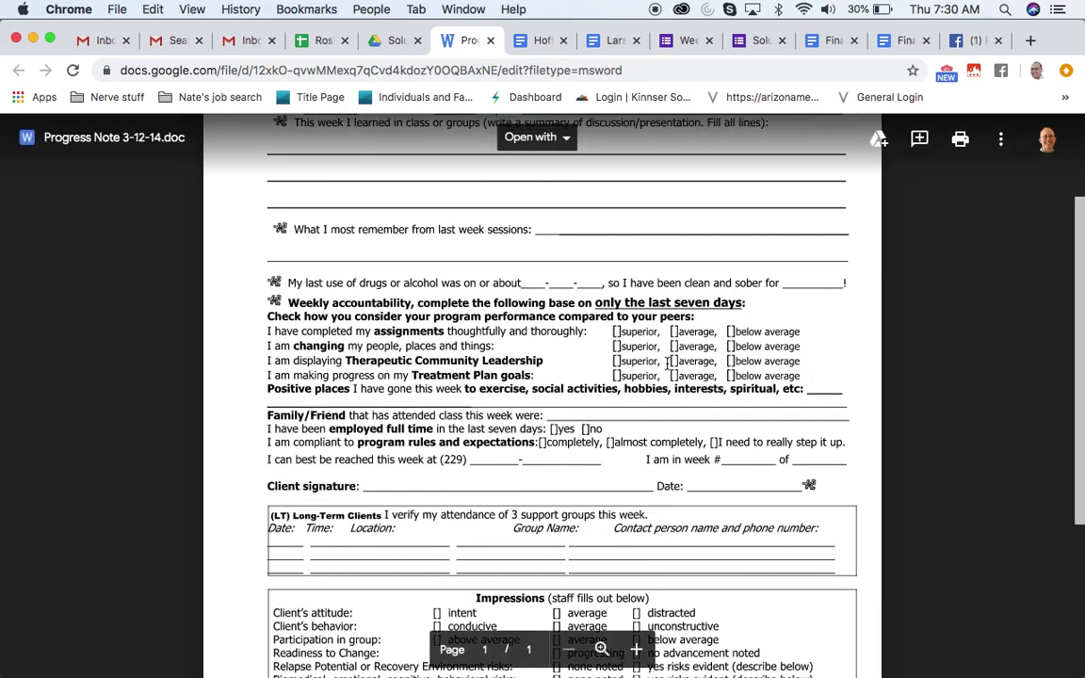
scroll(622, 448, down, 3)
scroll(621, 449, up, 1)
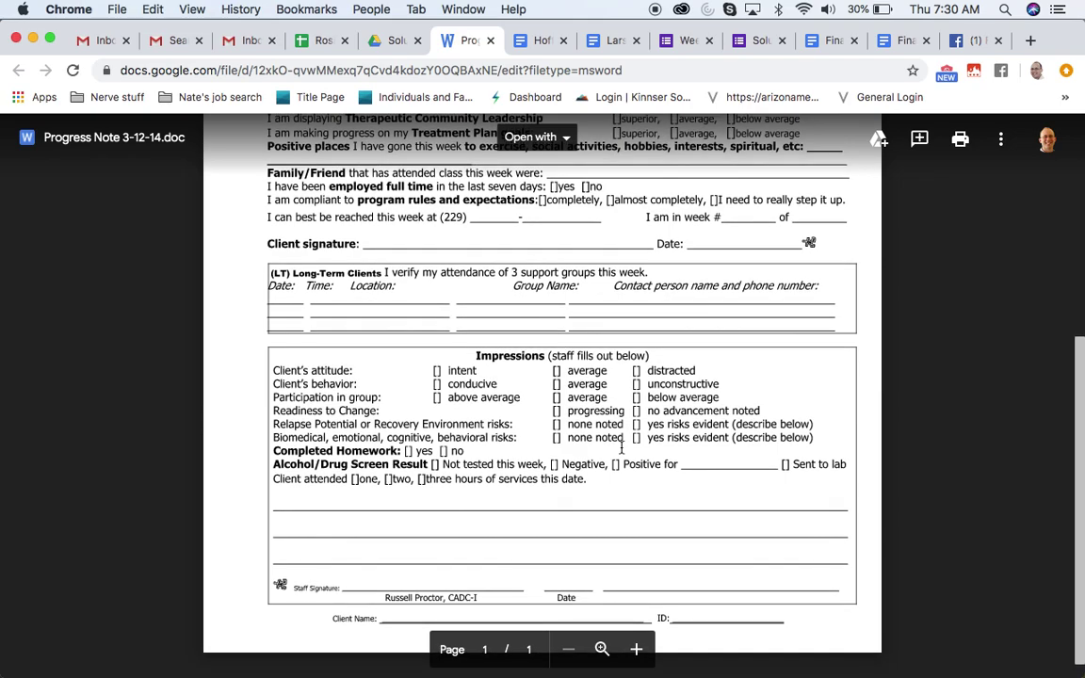
scroll(622, 449, up, 1)
scroll(621, 448, up, 3)
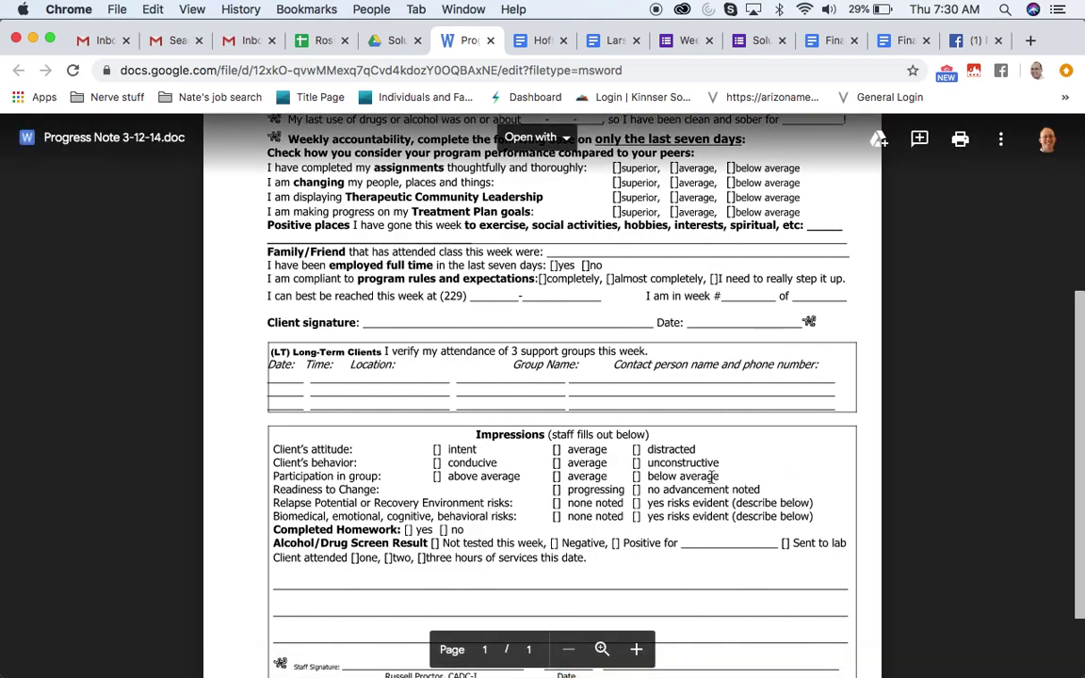
Return to the Weekly Progress Note form and scroll through its questions.
click(690, 40)
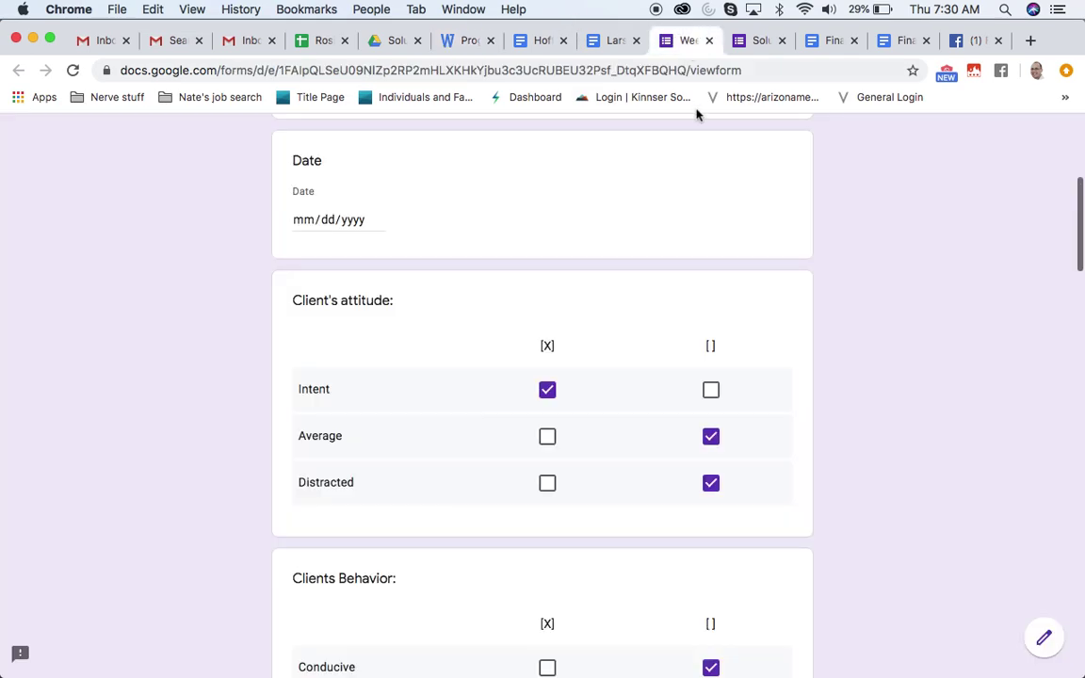
scroll(619, 457, down, 3)
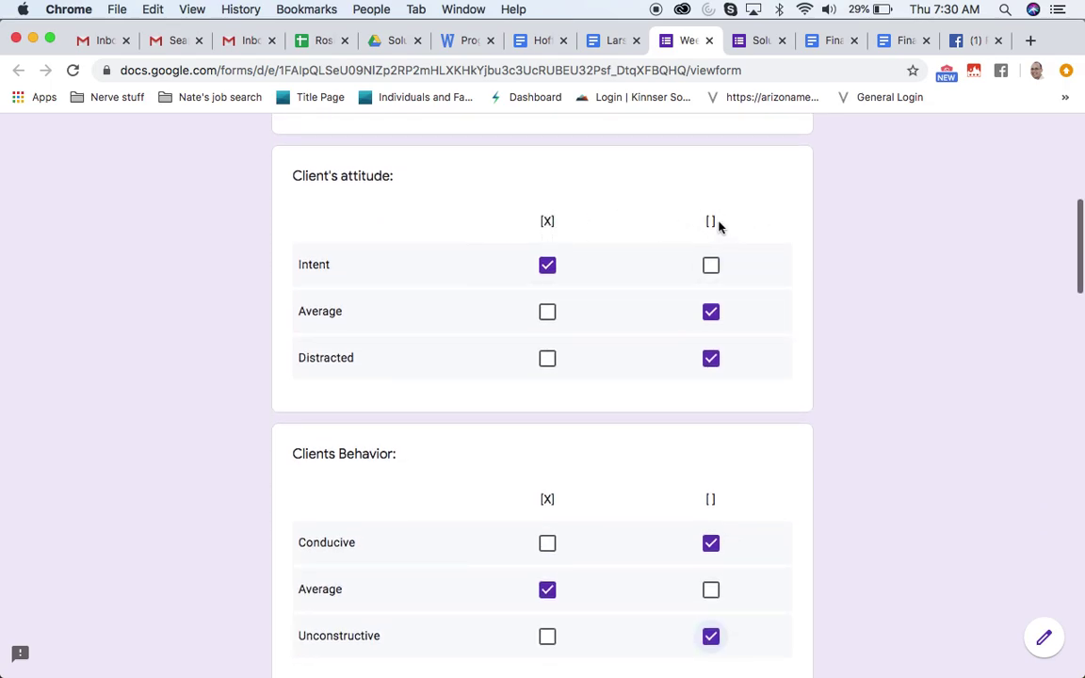
scroll(651, 460, down, 3)
scroll(650, 461, down, 3)
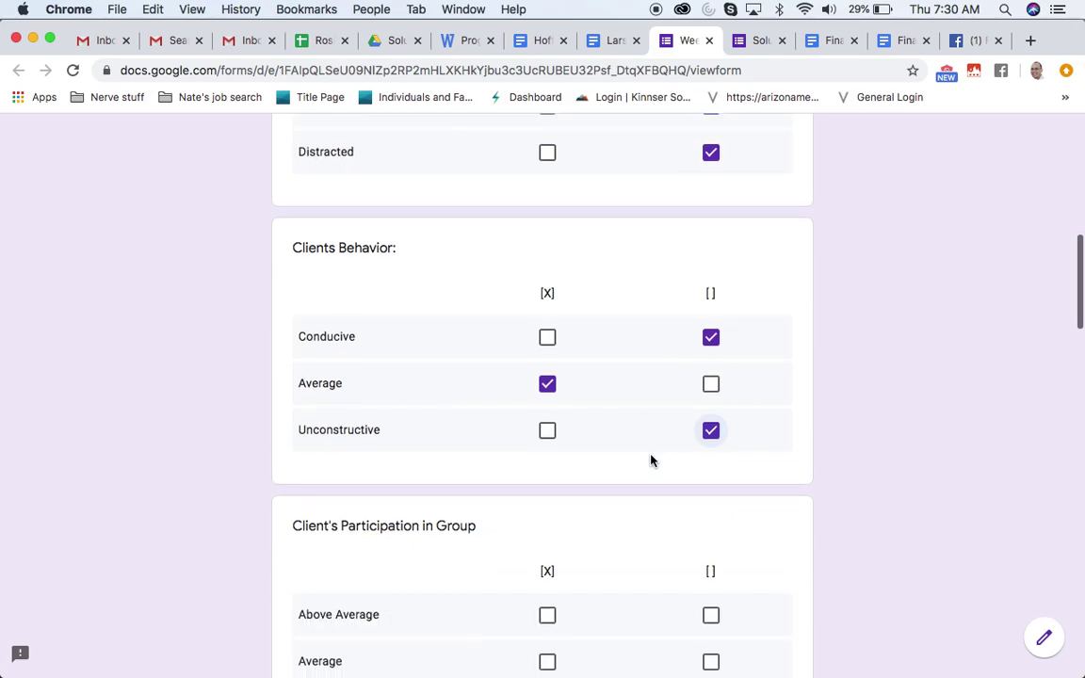
scroll(650, 461, down, 4)
scroll(650, 461, up, 1)
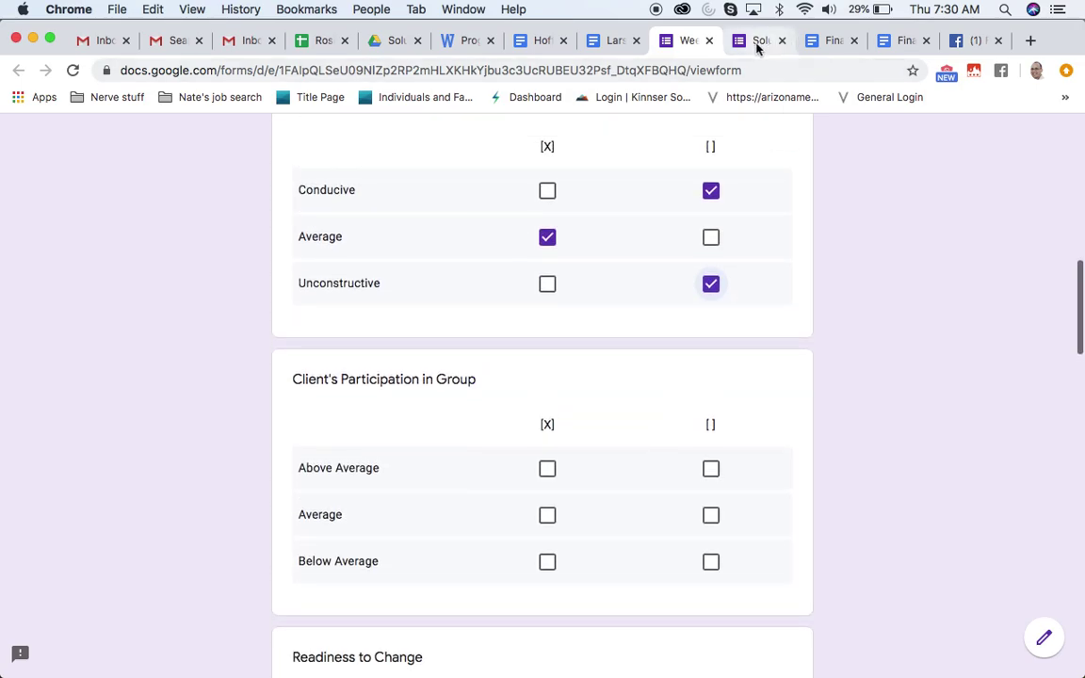
Advance the Solutions Counseling services form to its second page and review its questions.
click(756, 41)
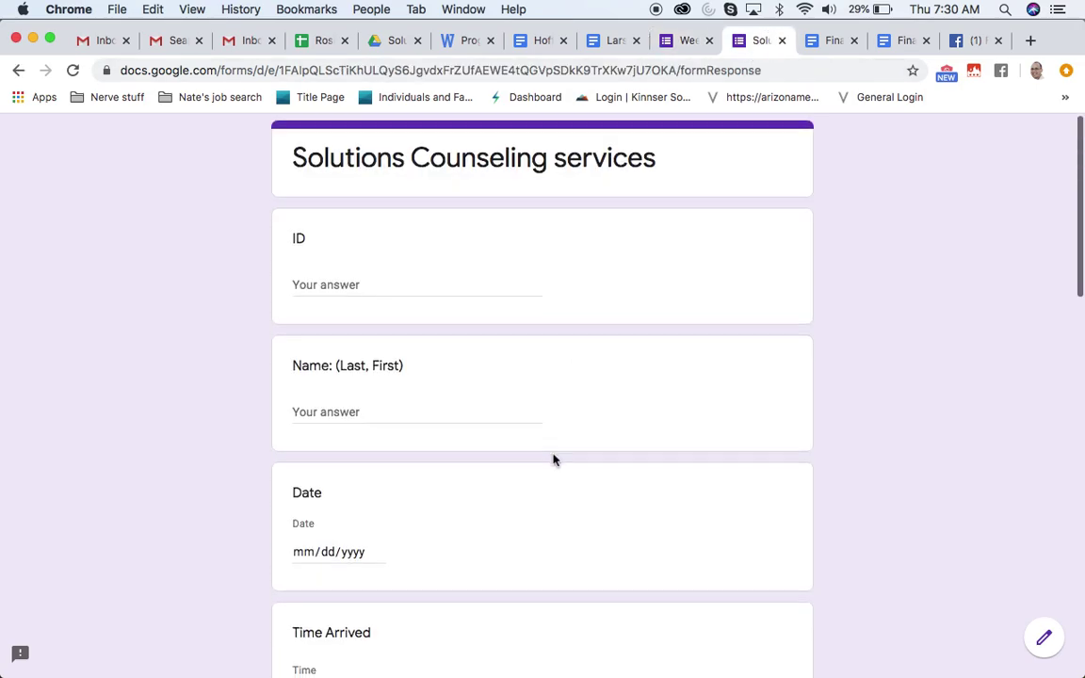
scroll(553, 460, down, 10)
scroll(553, 460, down, 3)
scroll(554, 459, down, 4)
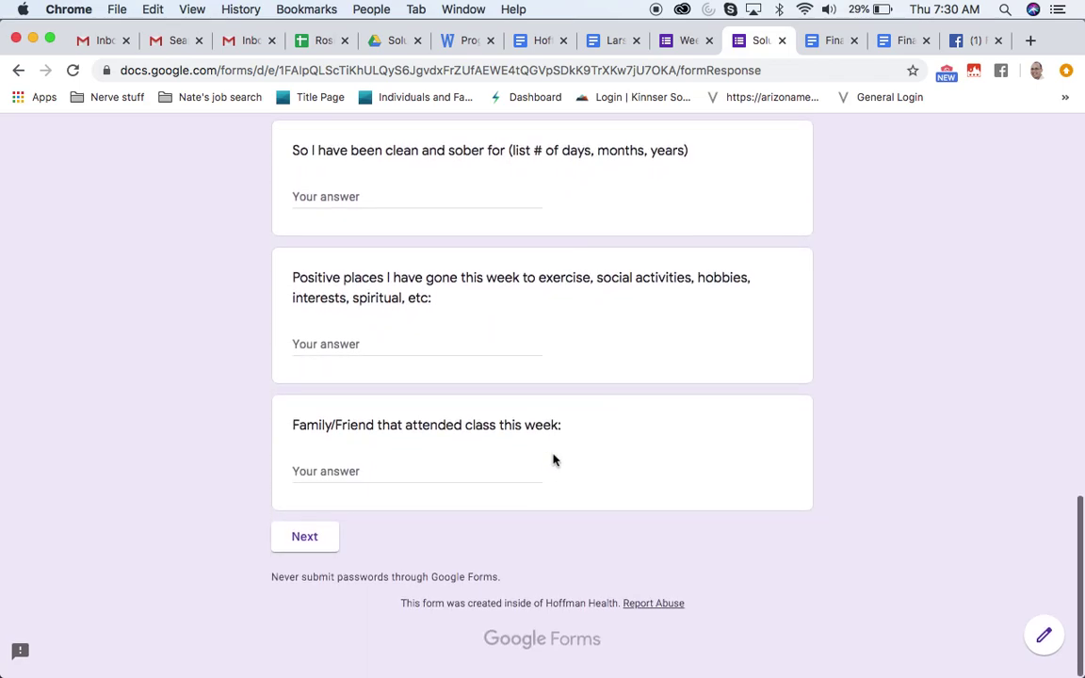
click(303, 538)
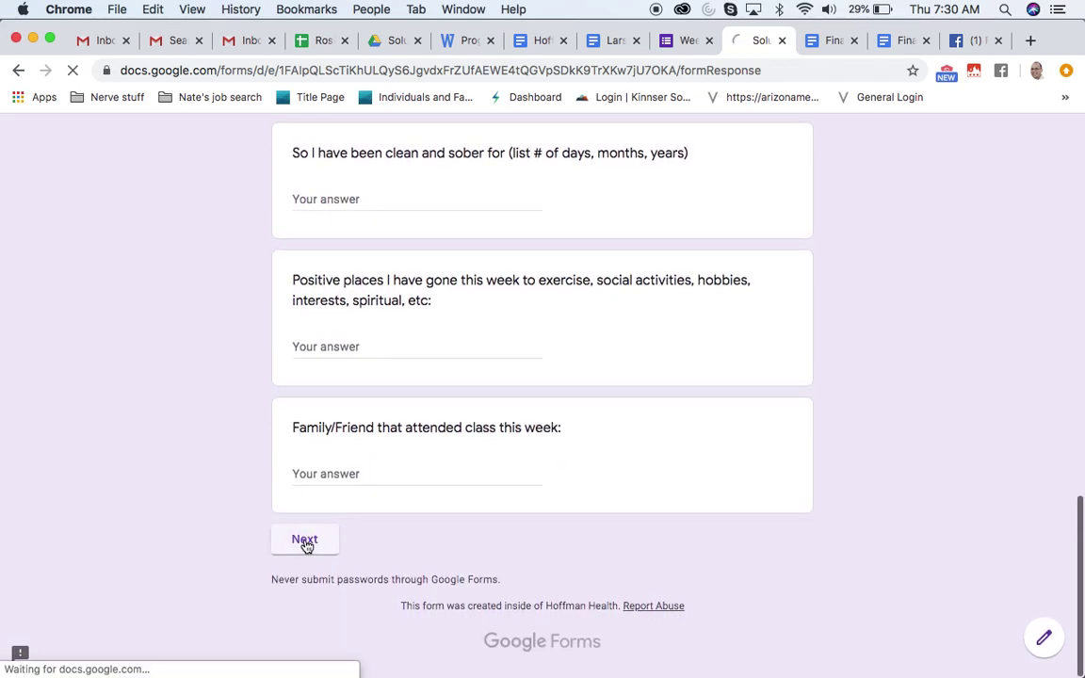
scroll(578, 464, down, 3)
scroll(579, 463, down, 3)
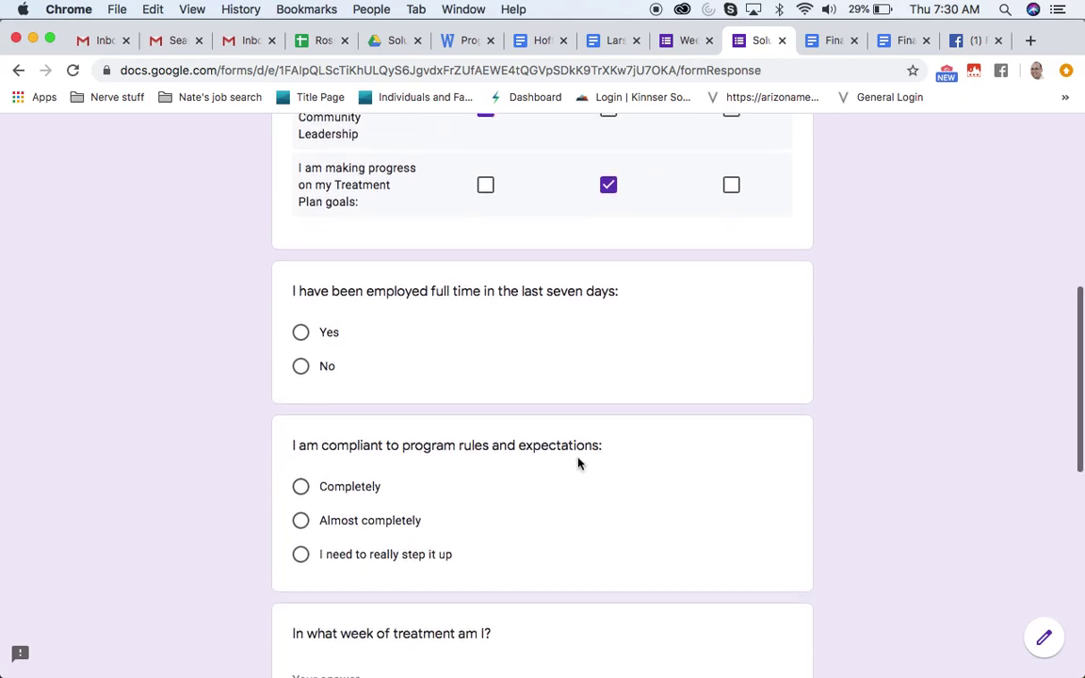
scroll(579, 463, down, 4)
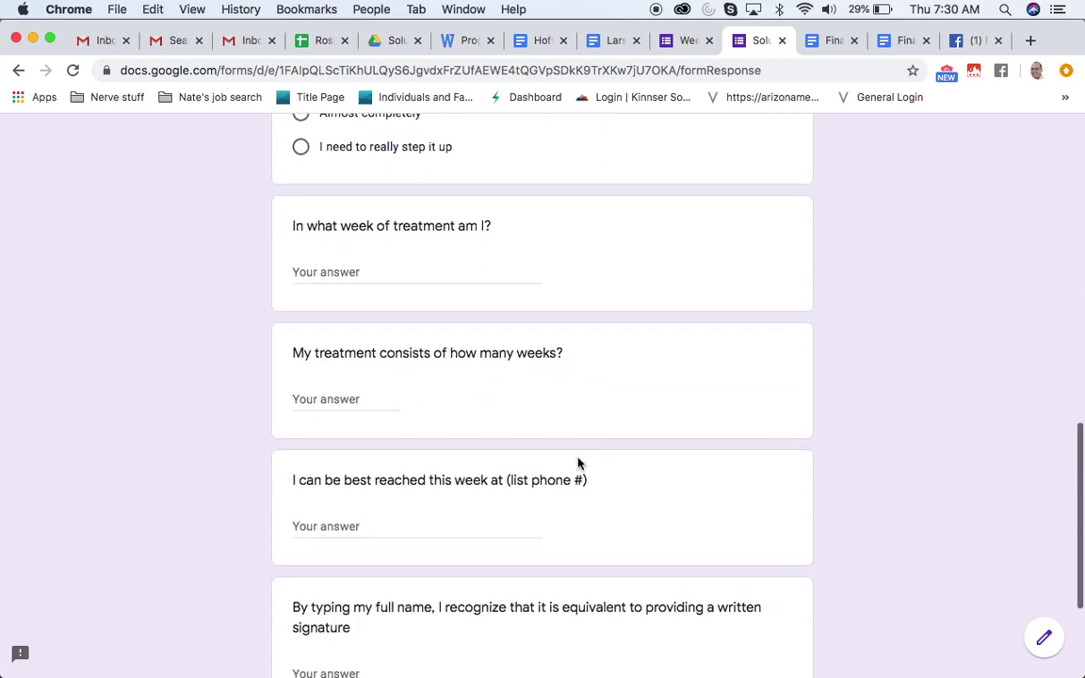
click(615, 41)
scroll(514, 428, down, 3)
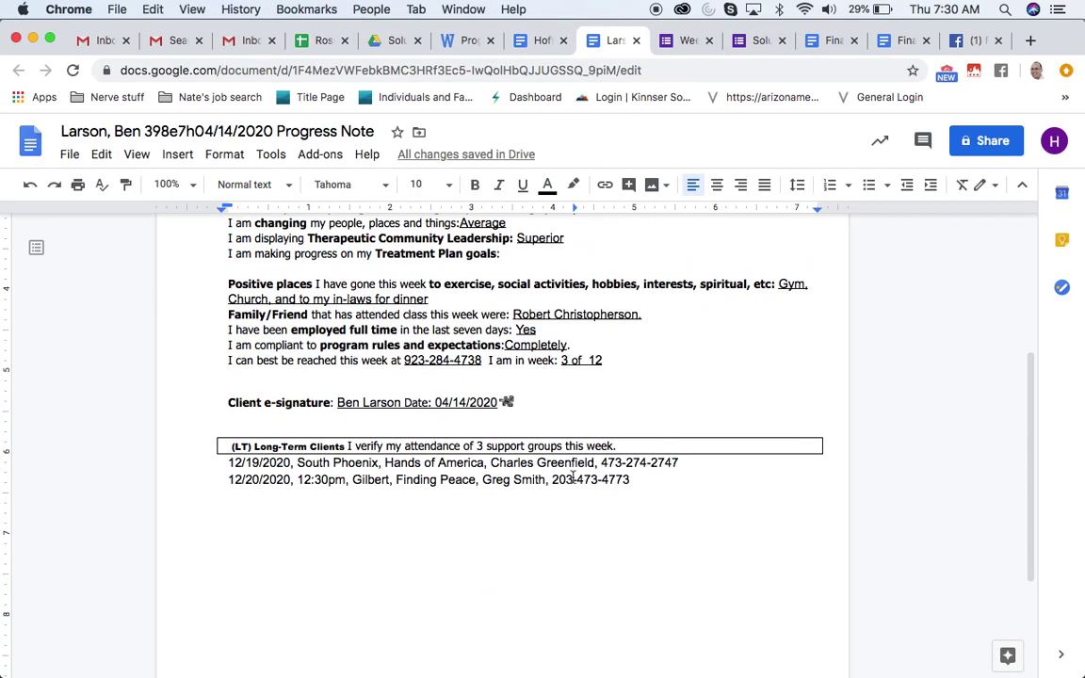
scroll(514, 429, up, 2)
scroll(514, 429, up, 1)
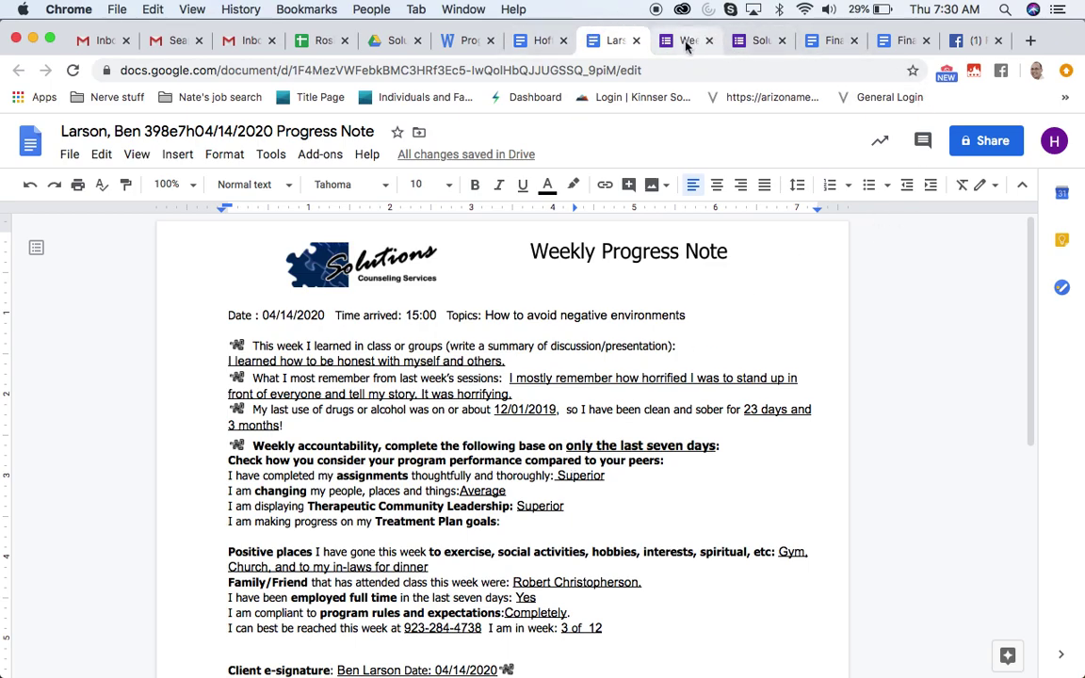
scroll(652, 504, down, 3)
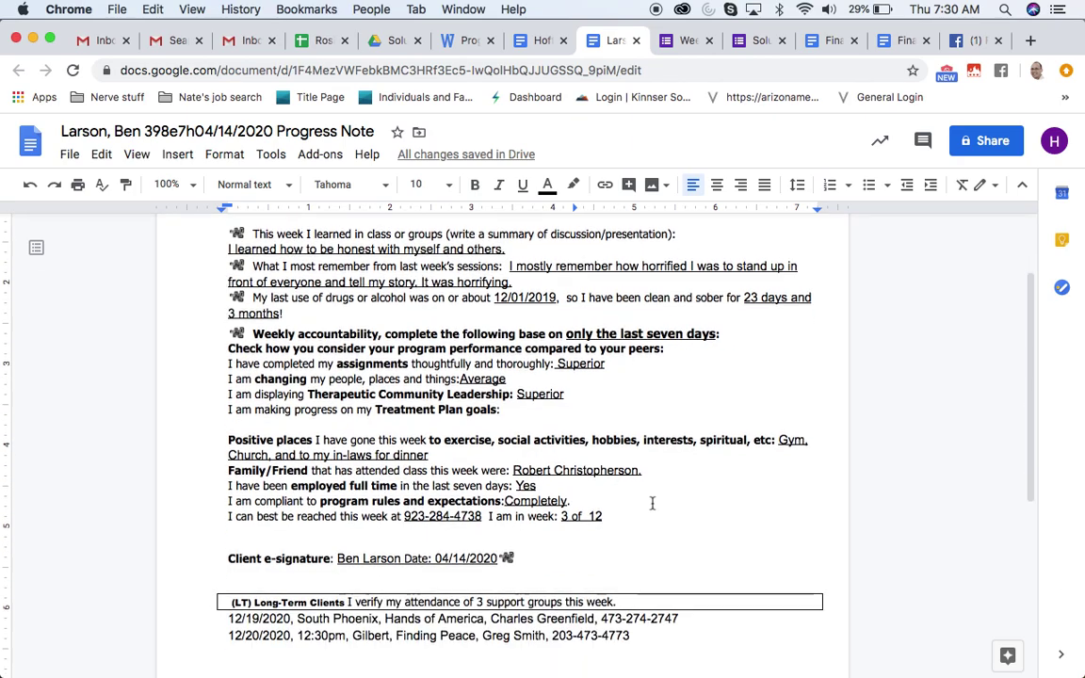
scroll(652, 504, down, 2)
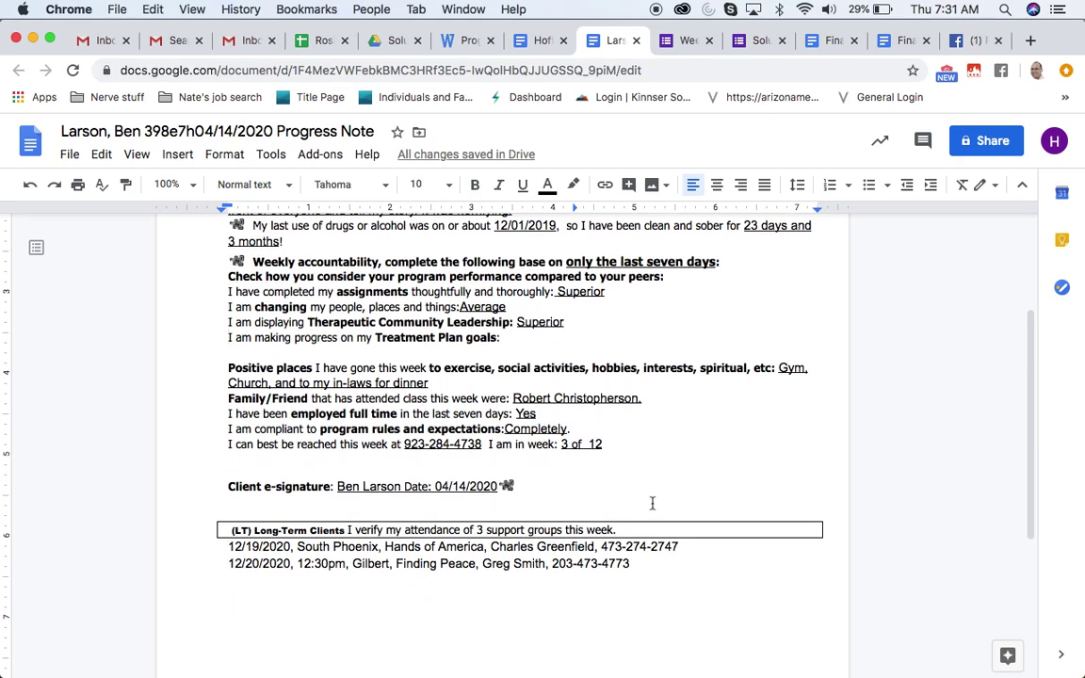
scroll(652, 504, up, 1)
scroll(652, 504, up, 4)
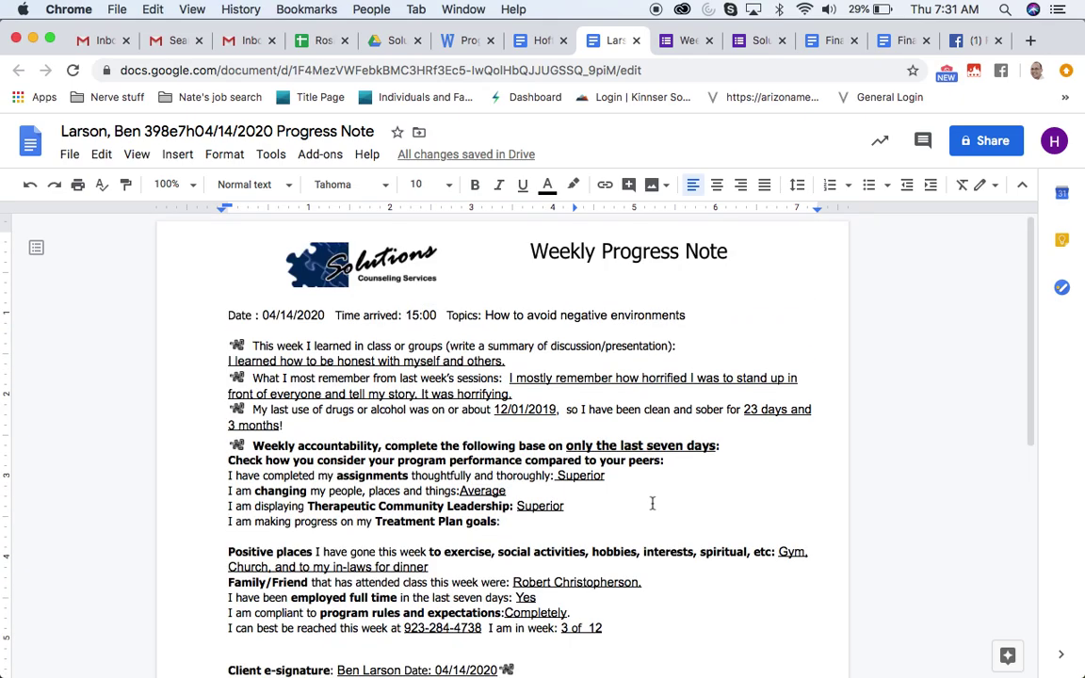